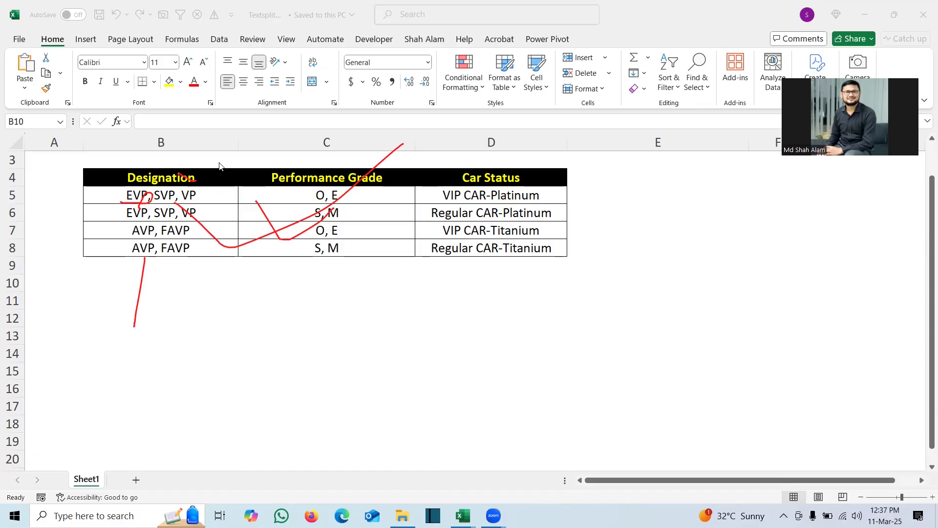
mouse_move(280, 172)
left_mouse_down()
mouse_move(298, 180)
mouse_move(317, 169)
left_mouse_up()
mouse_move(116, 192)
left_mouse_down()
mouse_move(165, 202)
mouse_move(198, 188)
left_mouse_up()
mouse_move(302, 192)
left_mouse_down()
mouse_move(309, 204)
mouse_move(336, 196)
left_mouse_up()
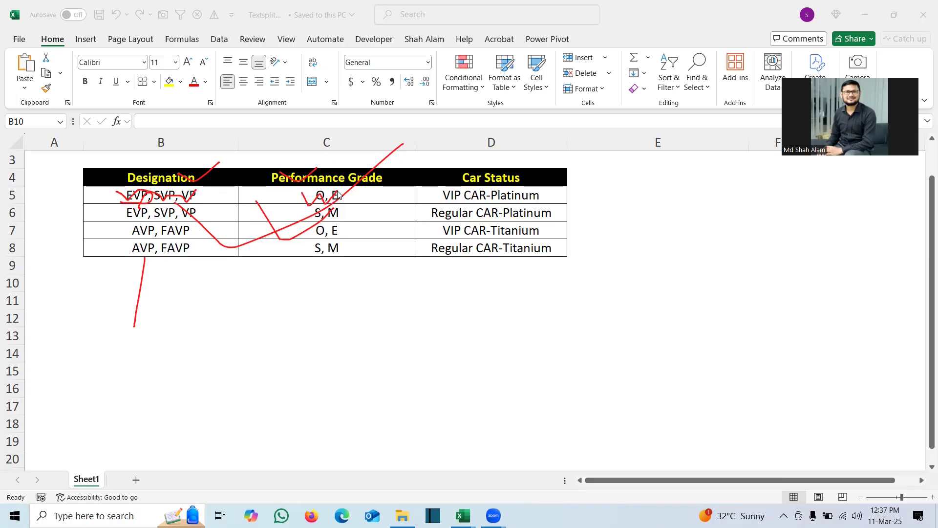
left_click_drag(413, 198, 442, 200)
left_click_drag(195, 209, 193, 251)
left_click_drag(280, 211, 282, 267)
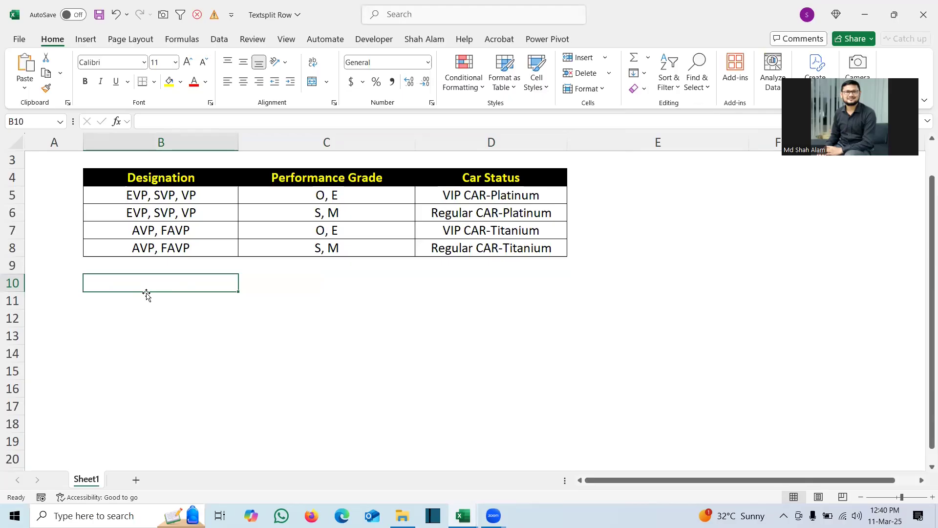
Step: Enter a sample row in B10:D10 with EVP, O and the car status copied from D5
type("EVP")
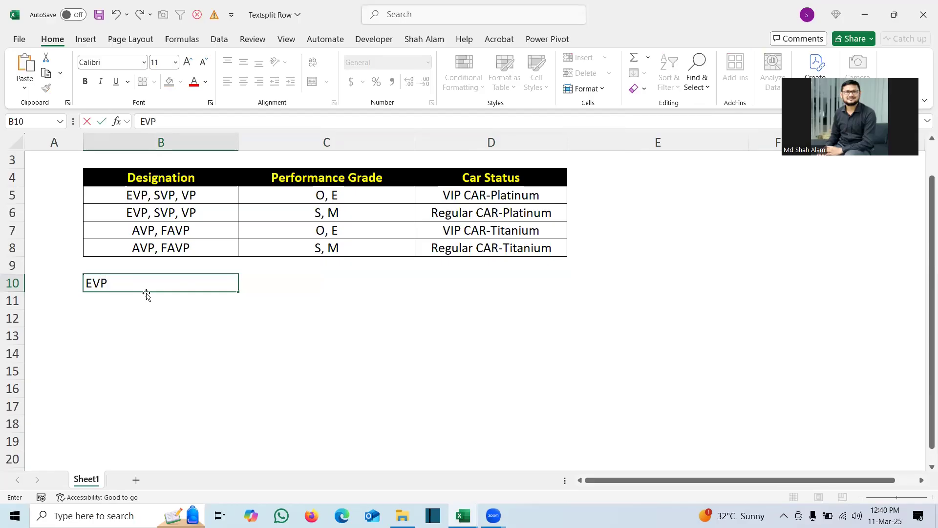
key("Tab")
type("O")
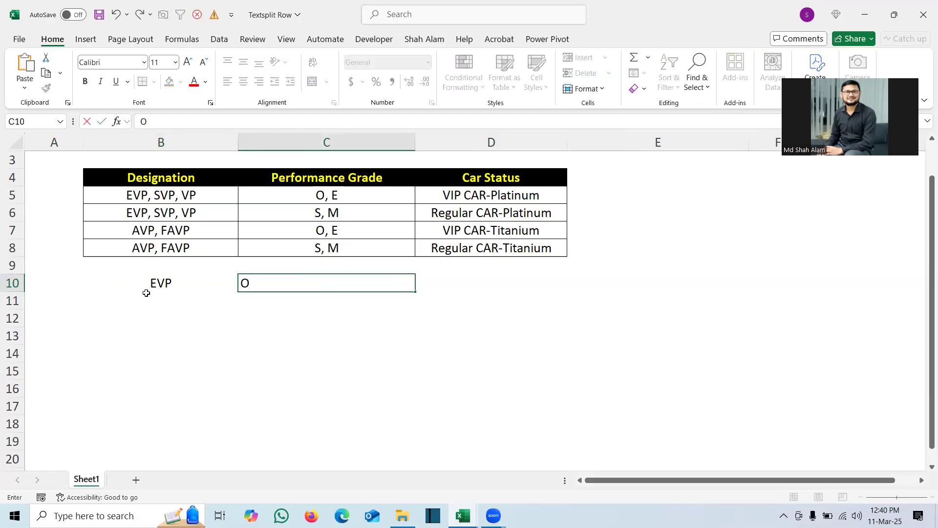
key("Tab")
left_click(472, 193)
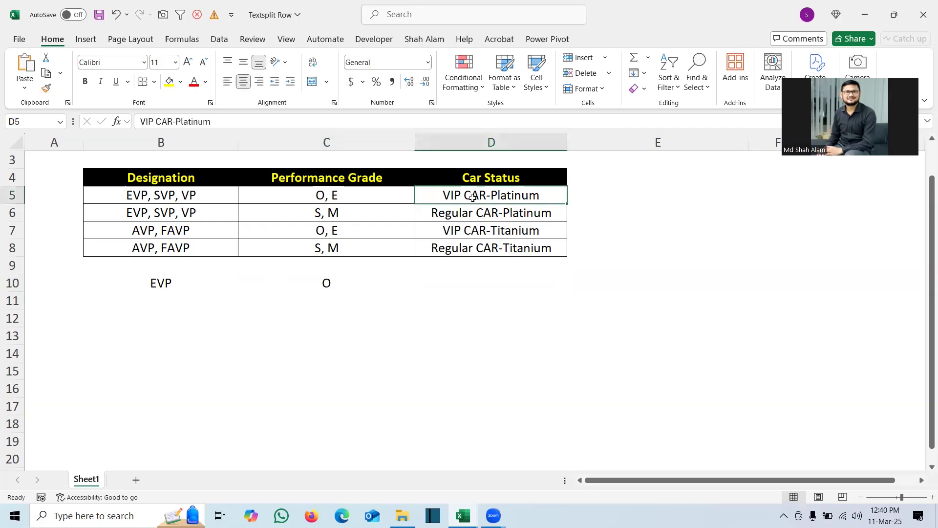
key("ctrl+c")
left_click(456, 276)
key("ctrl+v")
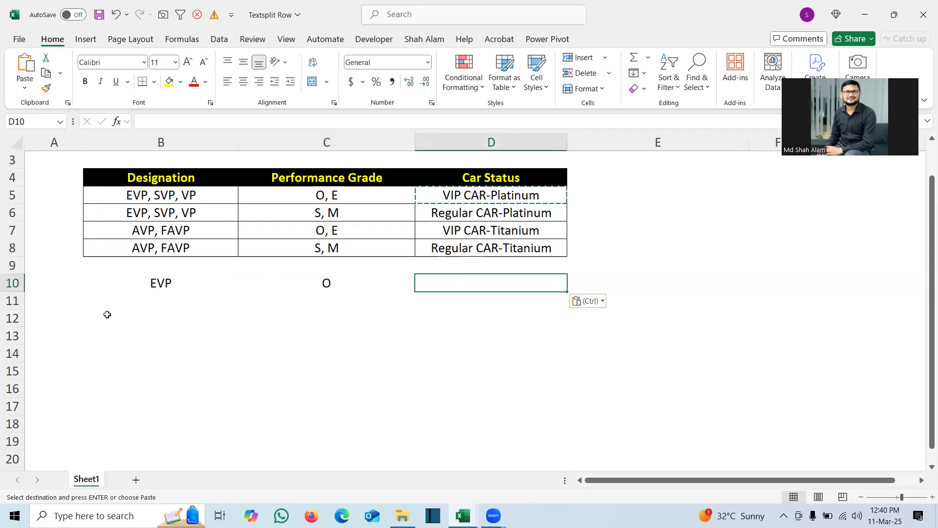
Step: Add a second sample row in B11:D11 with EvP, grade E and the car status filled down from D10
left_click(162, 297)
type("EvP")
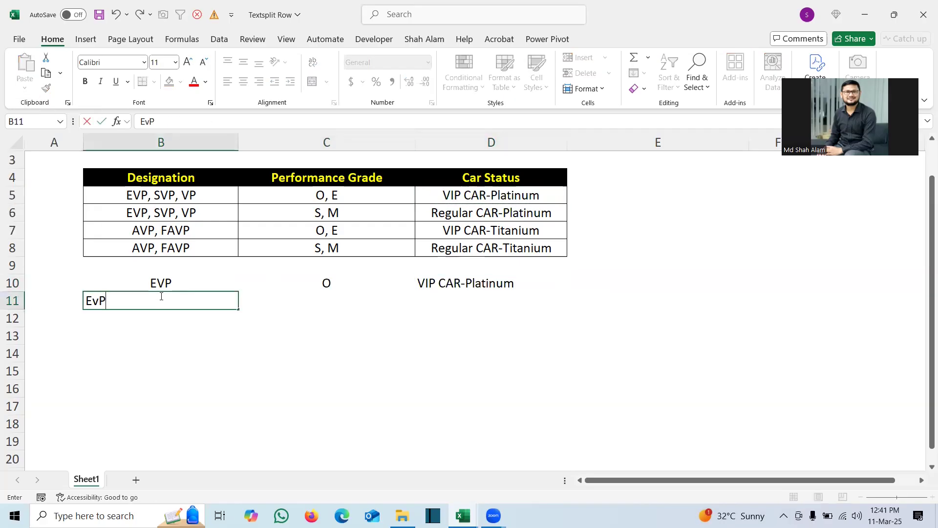
key("Tab")
type("E")
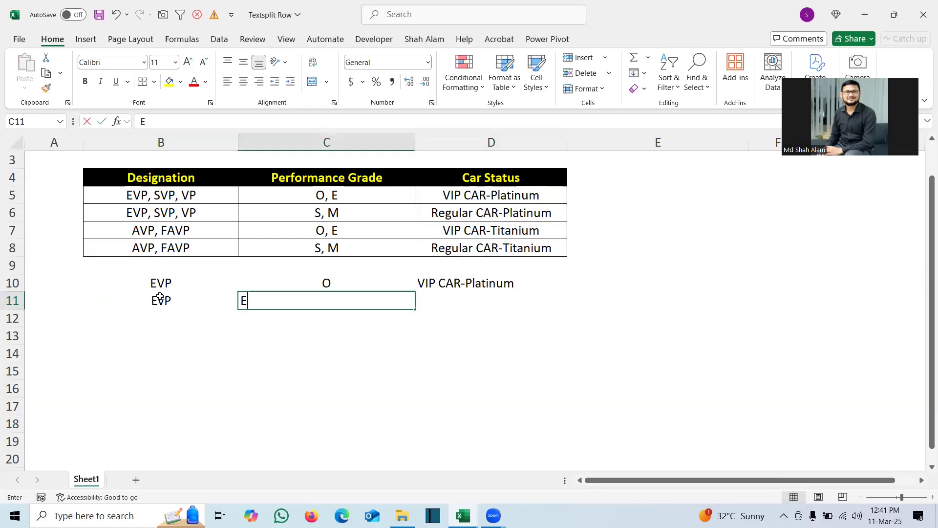
key("Tab")
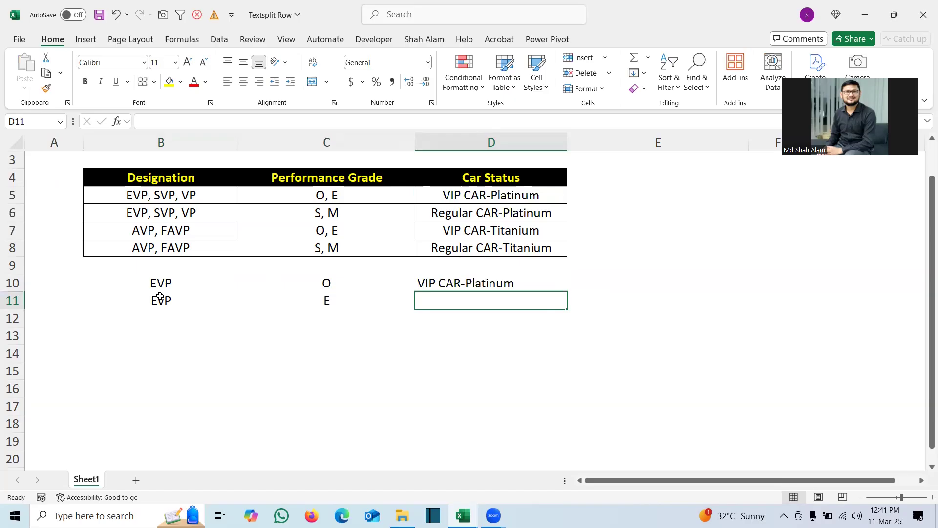
key("ctrl+d")
Step: Enter SVP and grade O as a third sample row in B12:C12
left_click(160, 314)
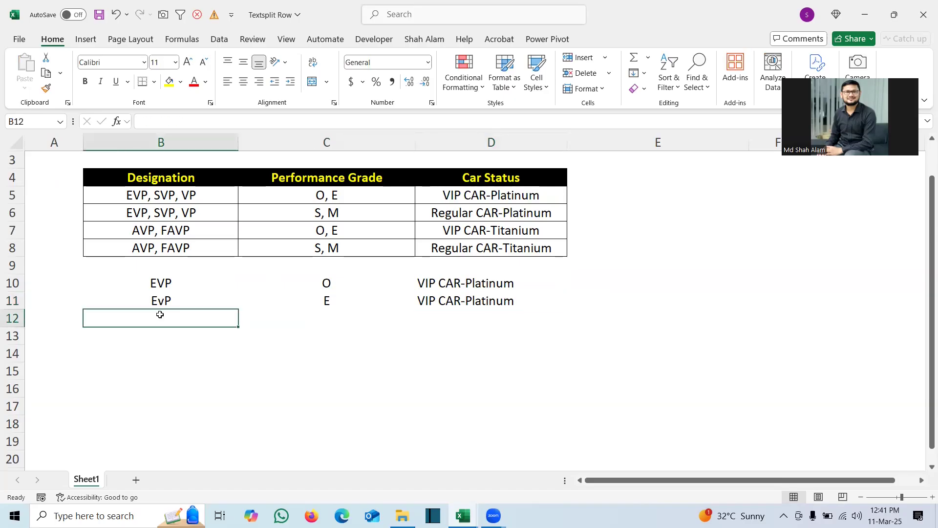
type("SVP")
key("Tab")
type("O")
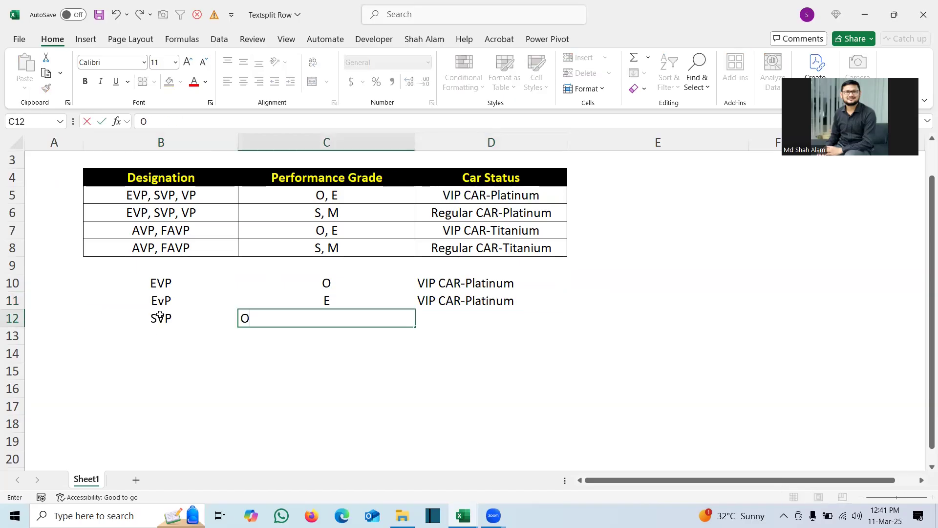
key("Tab")
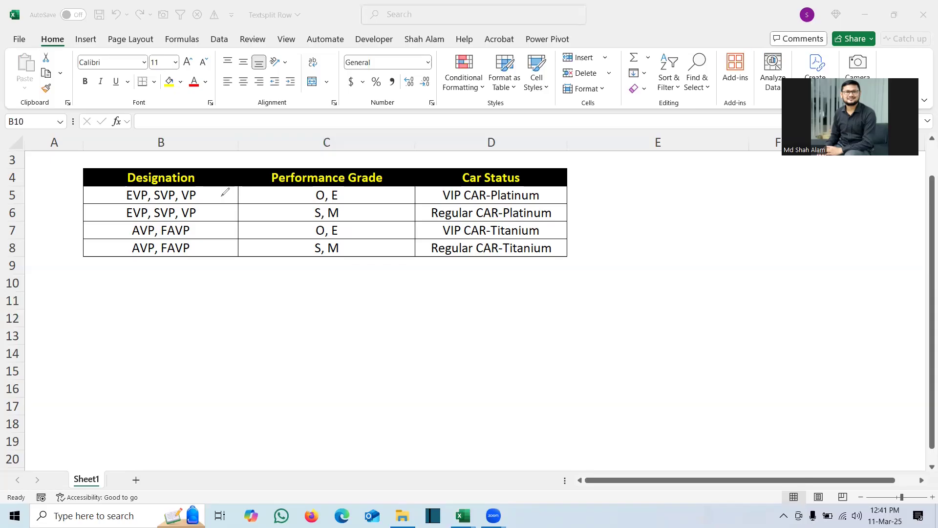
left_click_drag(186, 195, 218, 177)
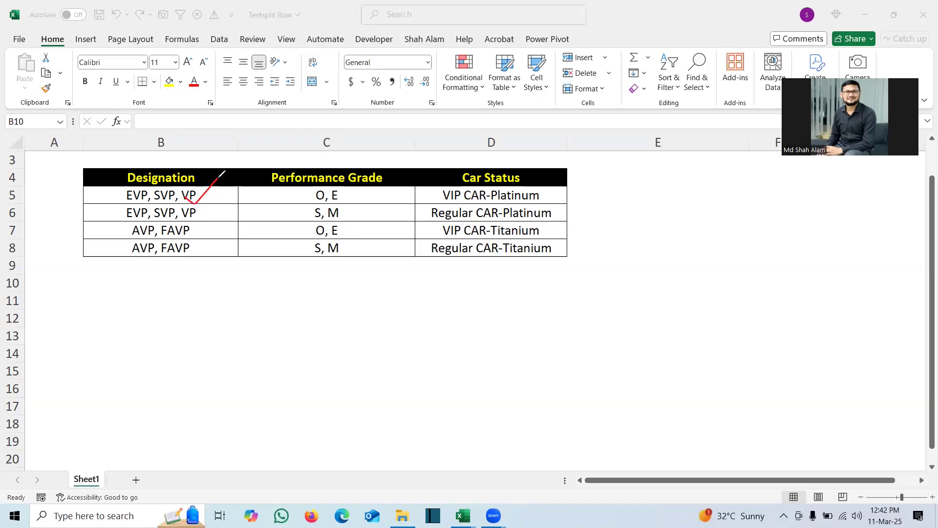
mouse_move(235, 191)
left_mouse_down()
mouse_move(344, 217)
mouse_move(239, 189)
left_mouse_up()
key("Escape")
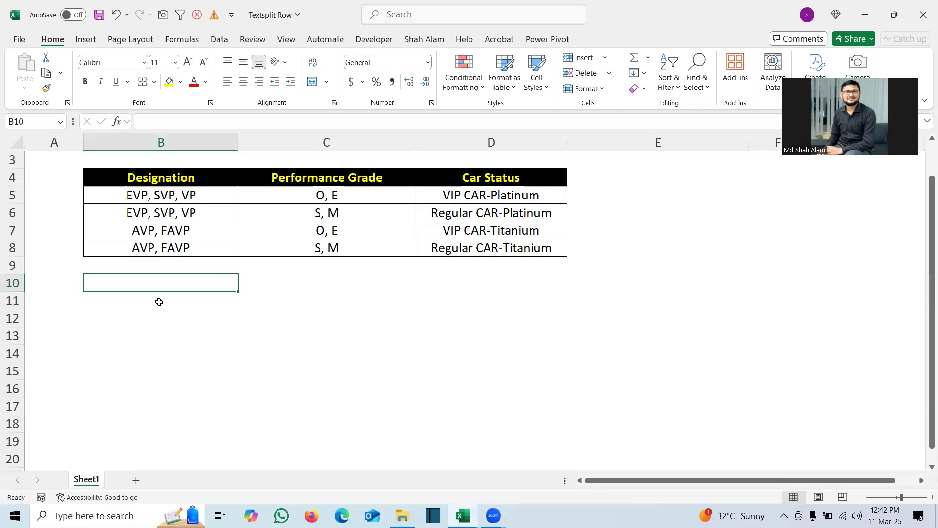
Step: Split the designations in B5 into separate rows from B10 with =TEXTSPLIT(B5,,", ")
type("=texts")
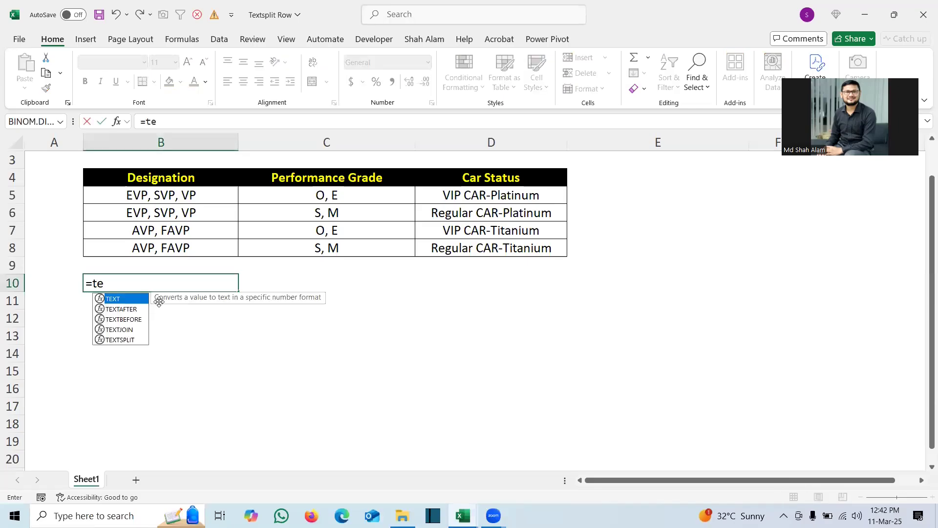
key("Tab")
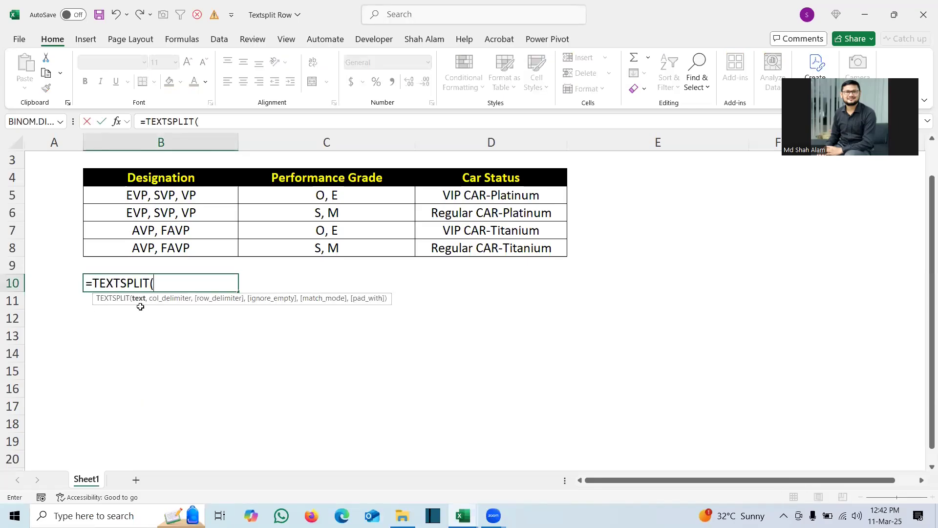
left_click(156, 196)
type(",")
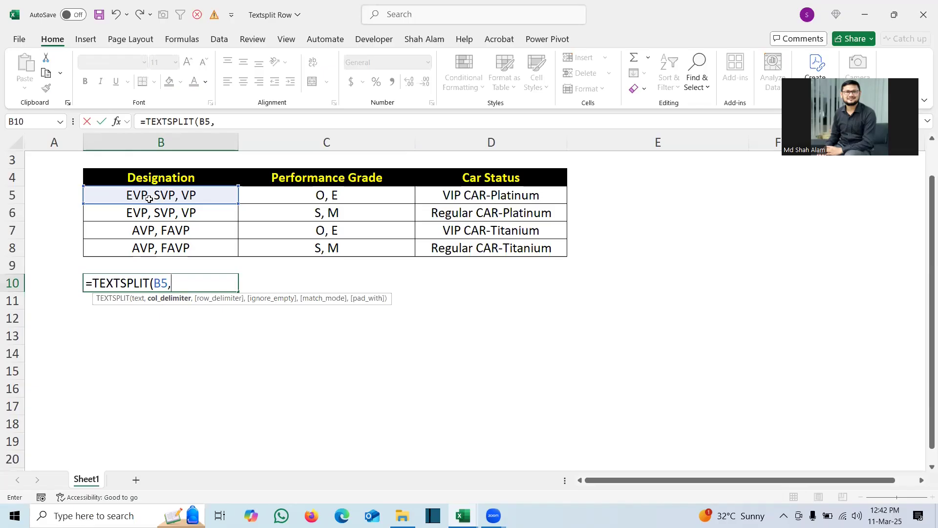
type(",")
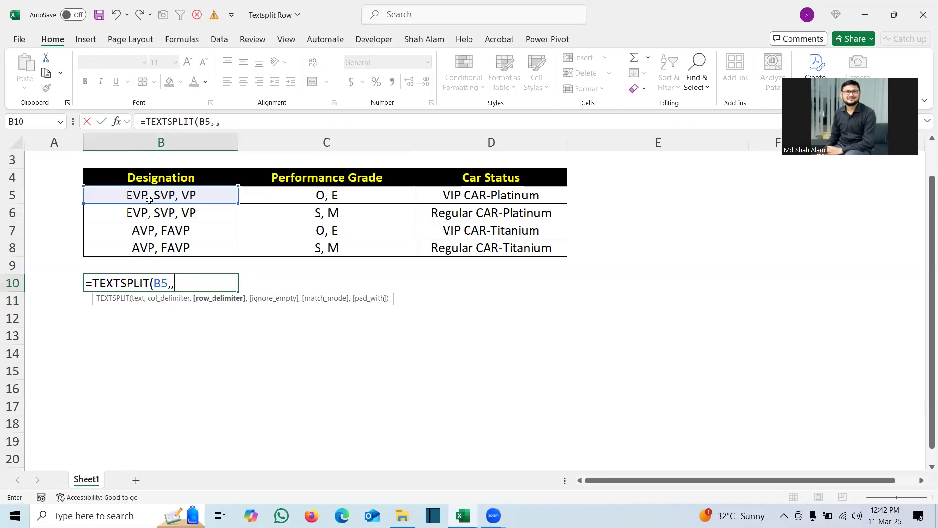
type("\", \")")
key("Return")
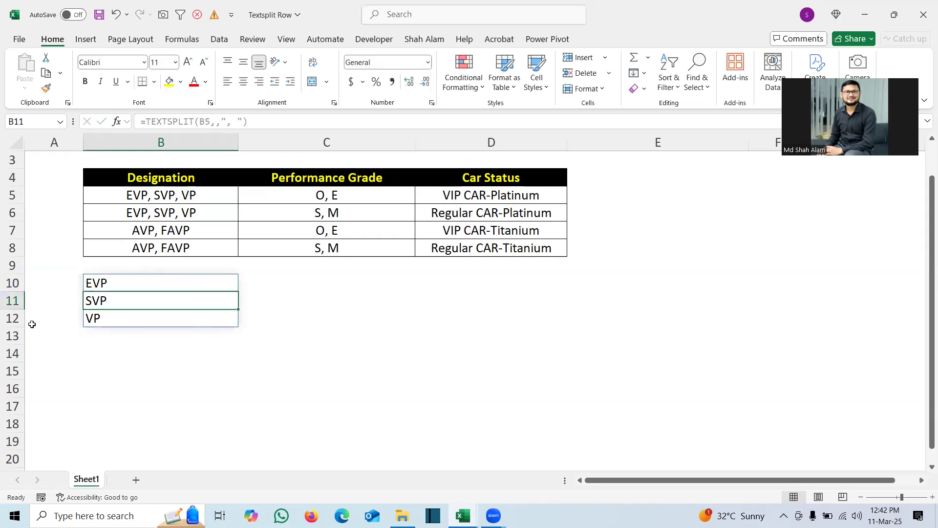
Step: Extend the B10 formula with &"|"&TEXTSPLIT(C5,", ") to combine each designation with every performance grade
left_click(113, 283)
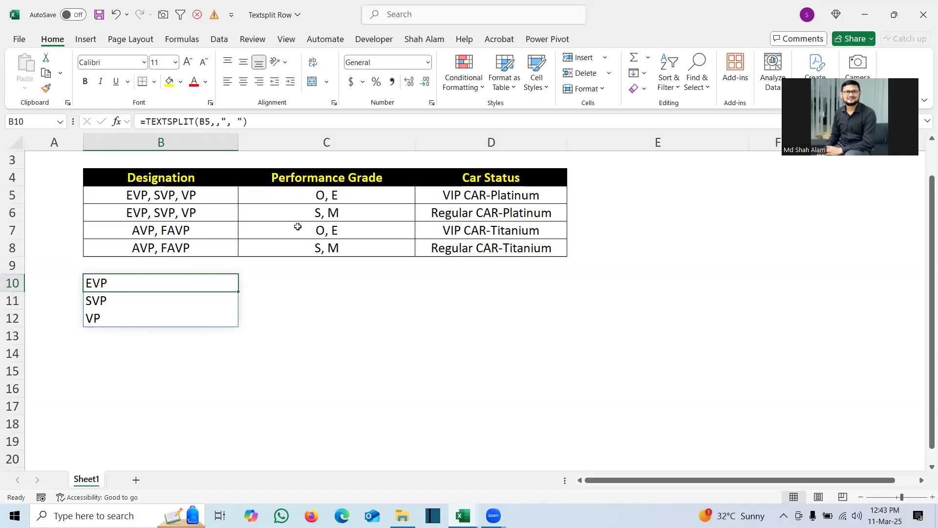
left_click(259, 122)
type("&")
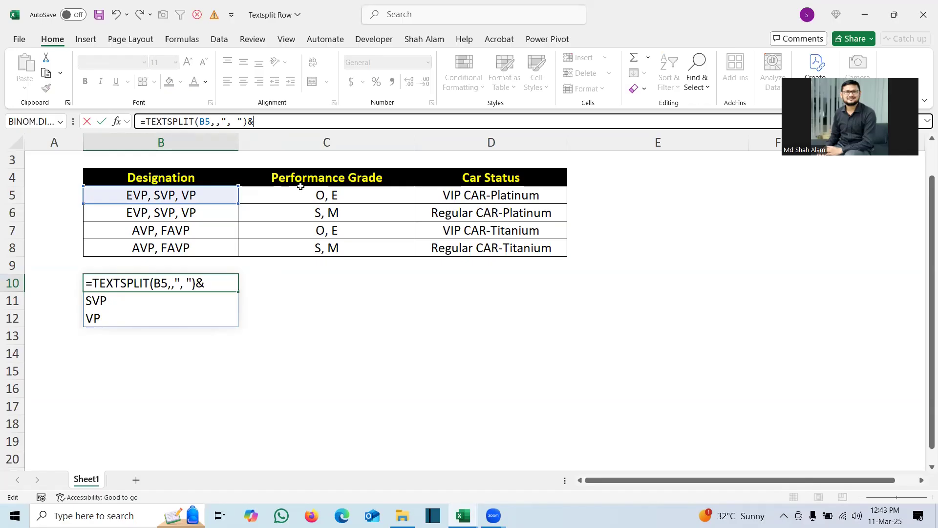
type("\"|\"&texts")
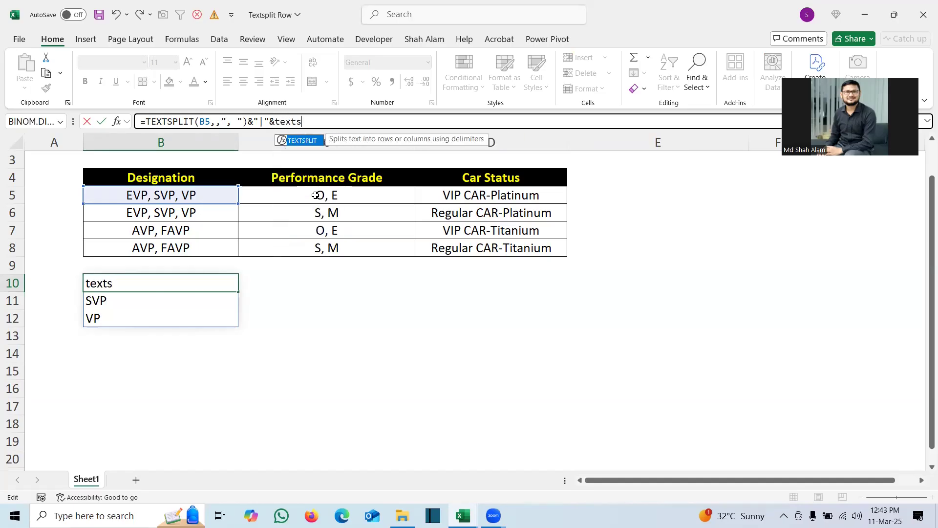
key("Tab")
left_click(313, 196)
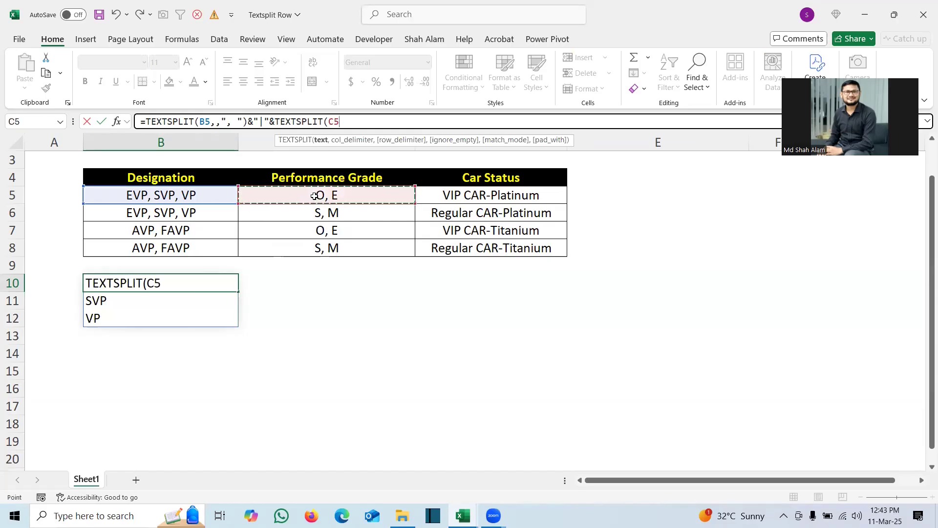
type(",\",")
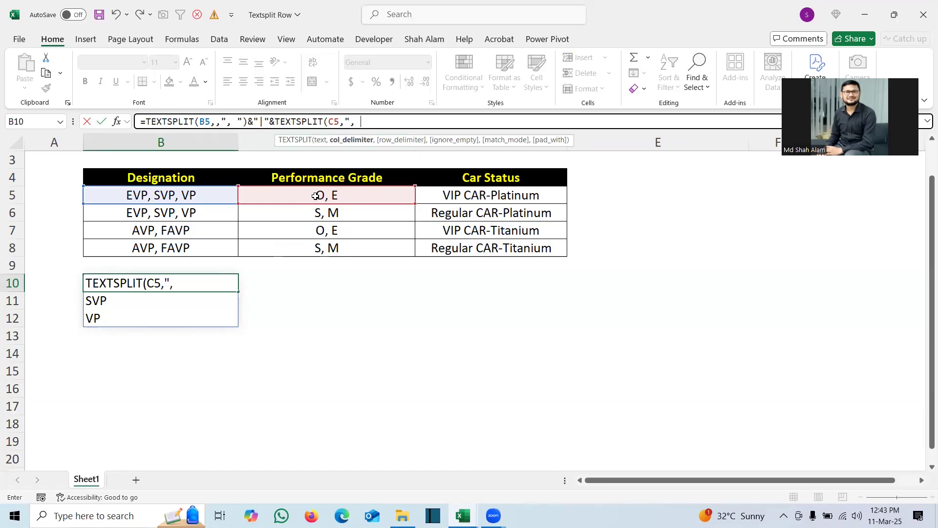
type(")")
key("Return")
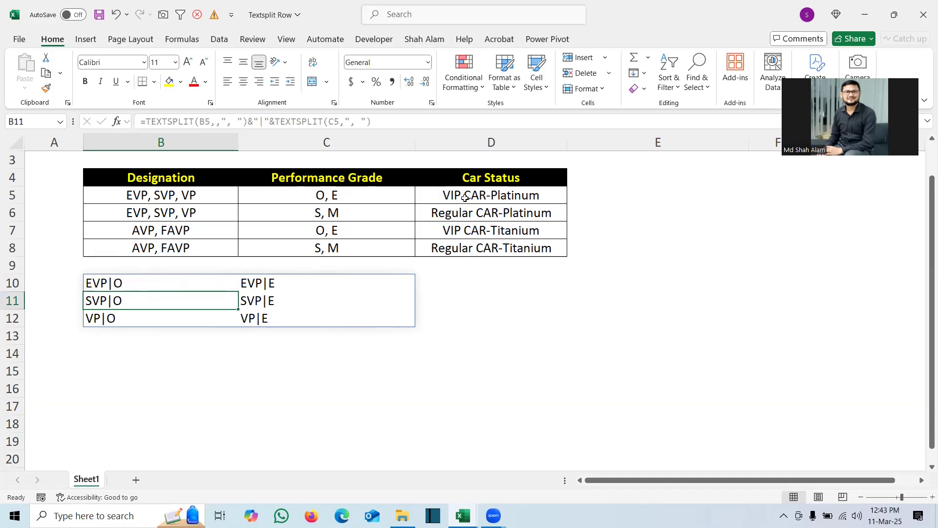
Step: Append &"|"&D5 to the B10 formula to add the car status to each combination
left_click(122, 278)
key("F2")
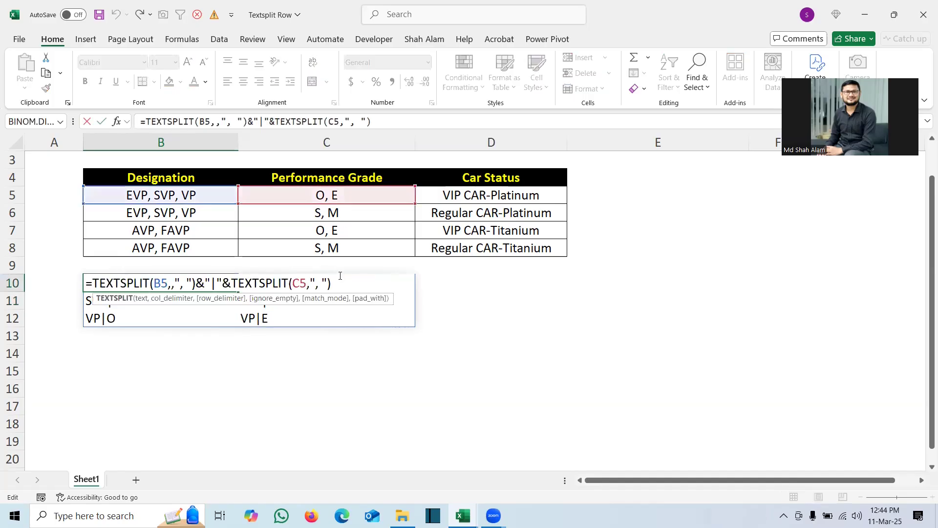
type("&")
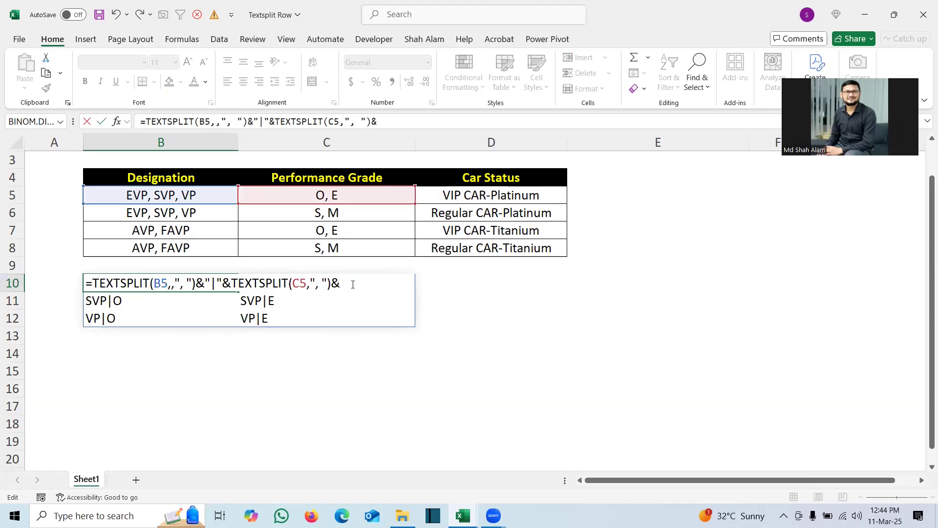
type("\"|\"&")
left_click(469, 195)
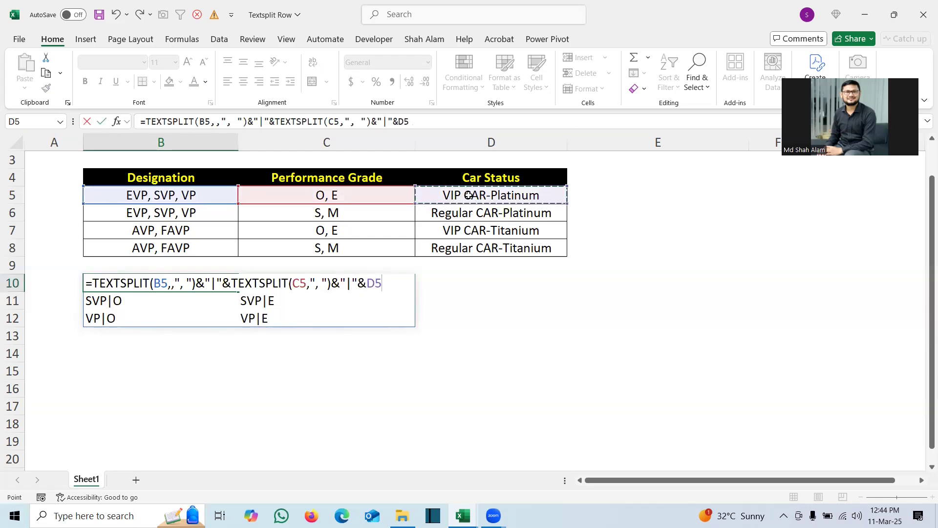
key("Return")
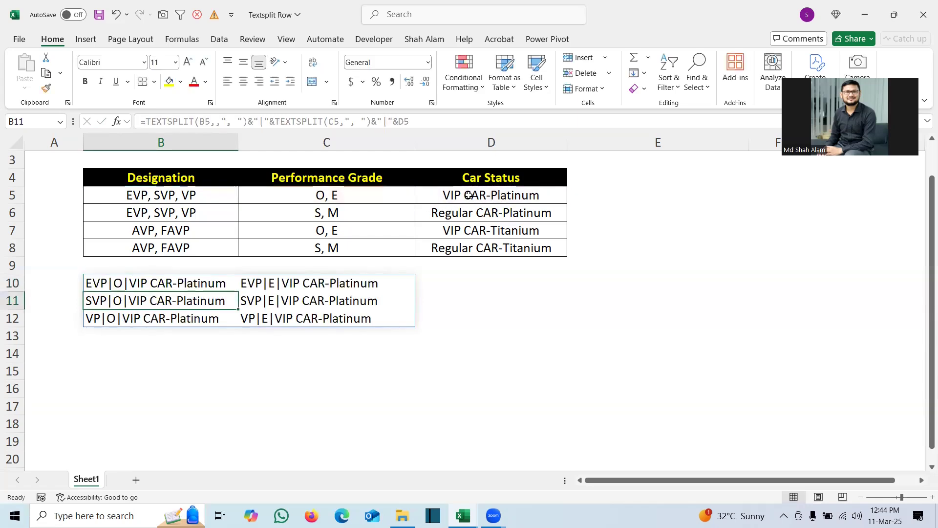
Step: Wrap the whole B10 formula in CONCAT to join all combinations into one text string
left_click(122, 284)
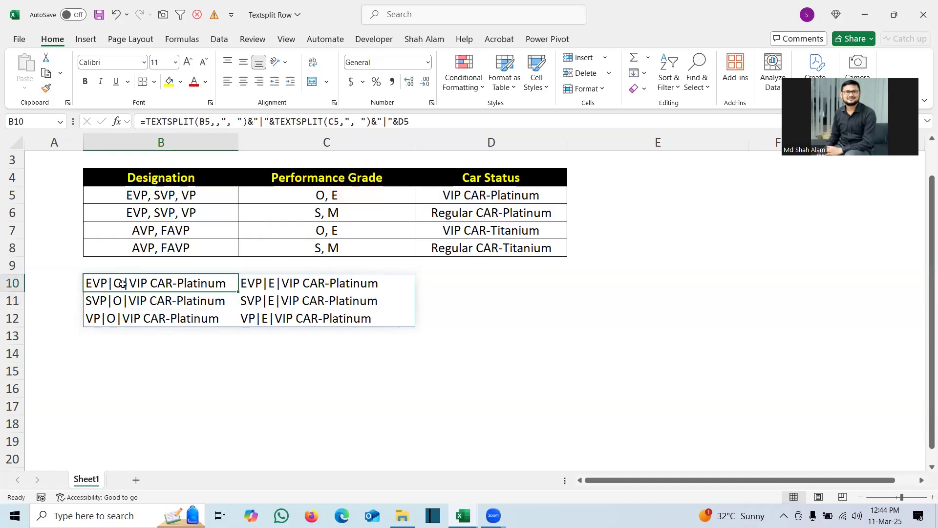
double_click(172, 283)
left_click(92, 283)
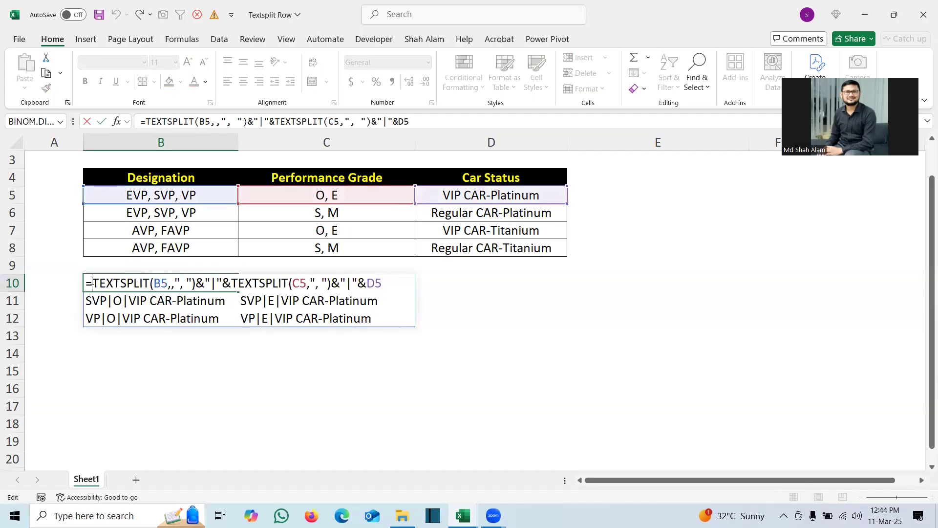
type("CONCAT(")
left_click(438, 281)
type(")")
key("Return")
key("Up")
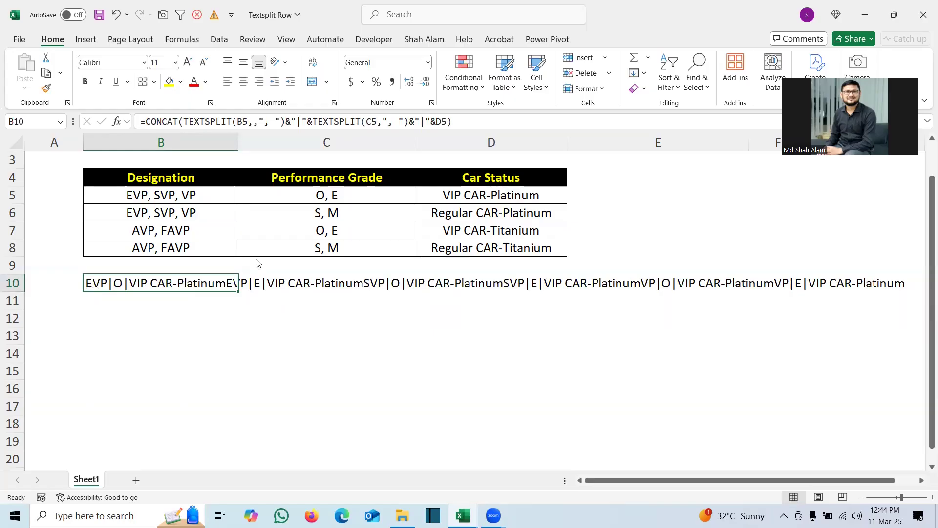
Step: Append &"/" after D5 inside the CONCAT formula in B10 to separate the combinations with a slash
key("ctrl+2")
left_click_drag(227, 272, 226, 295)
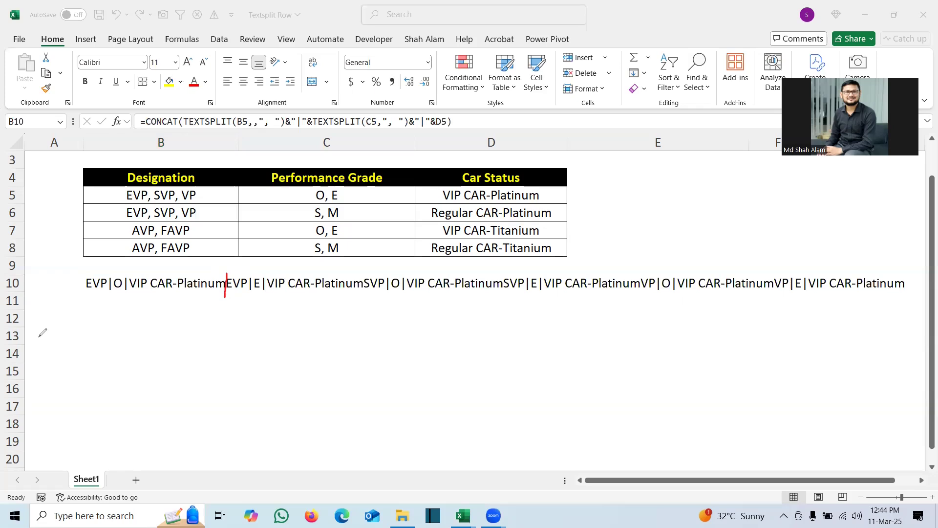
left_click(102, 282)
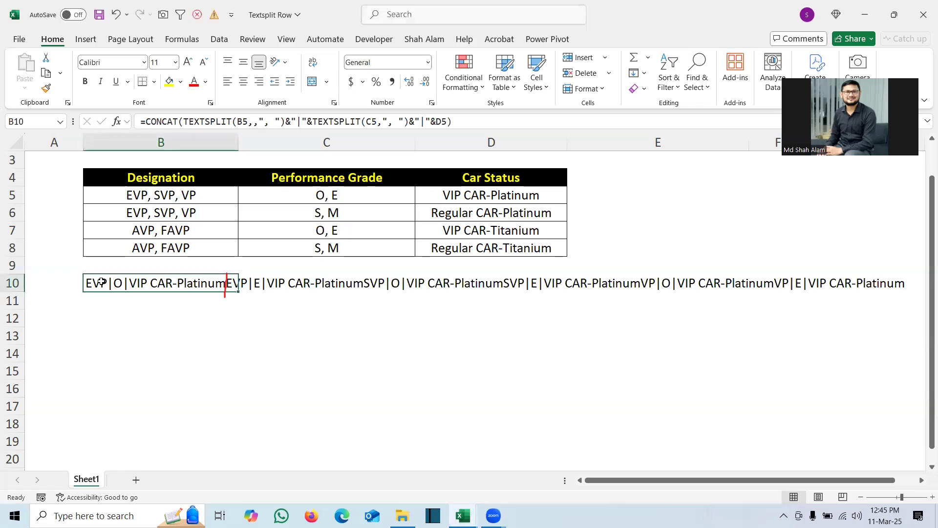
double_click(101, 282)
left_click(434, 285)
type("&")
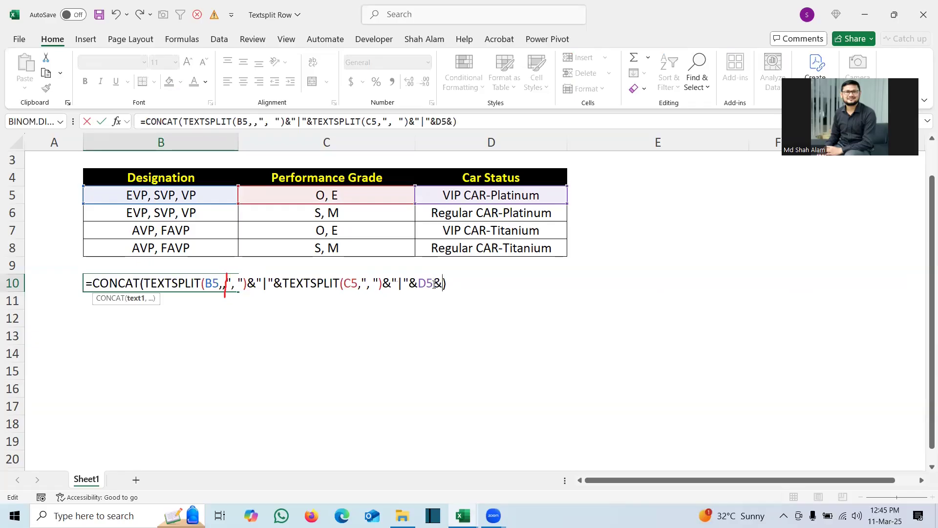
type("\"/\"")
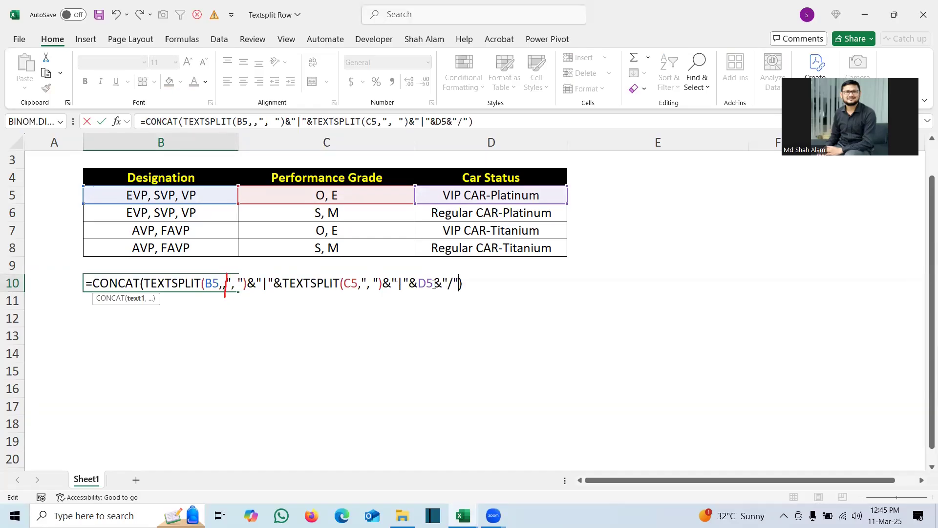
key("Return")
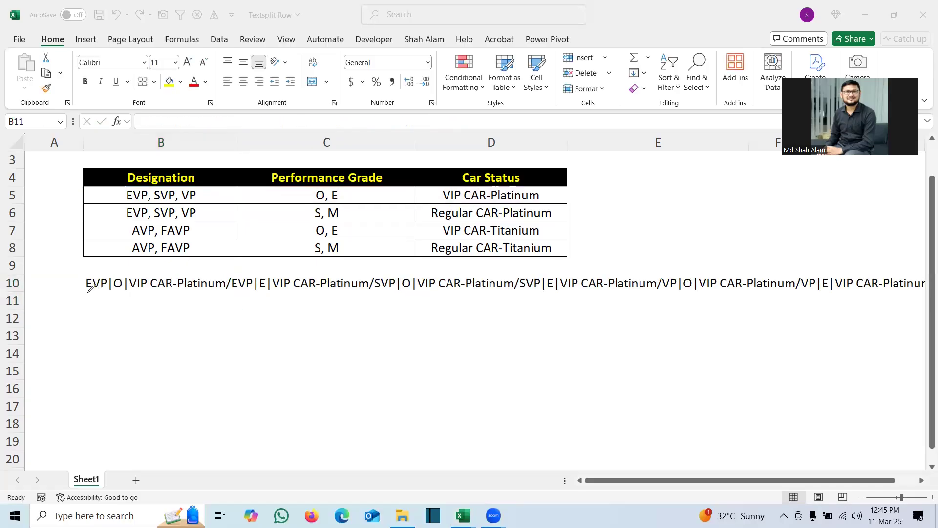
Step: Wrap the B10 CONCAT formula in TEXTSPLIT with "|" as column delimiter and "/" as row delimiter
left_click_drag(92, 292, 117, 291)
mouse_move(223, 279)
left_mouse_down()
mouse_move(224, 292)
mouse_move(233, 280)
left_mouse_up()
double_click(91, 283)
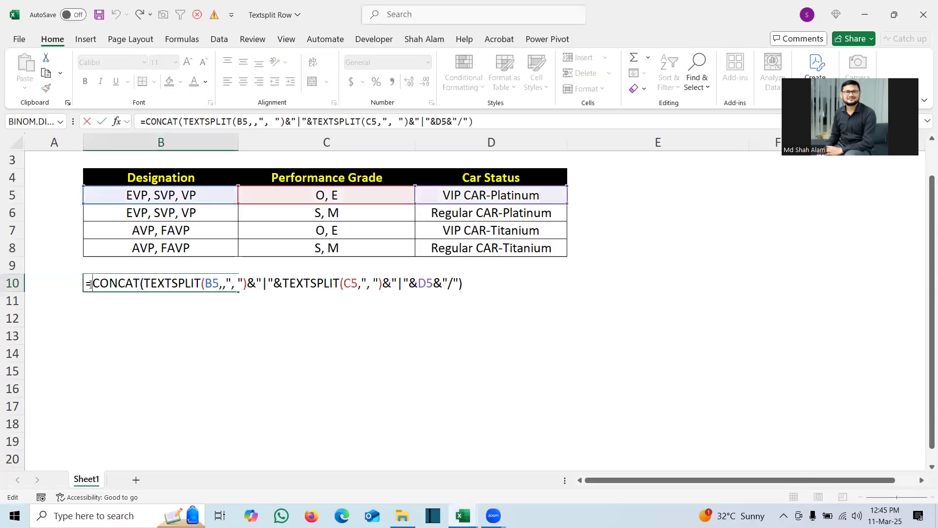
type("texts")
key("Tab")
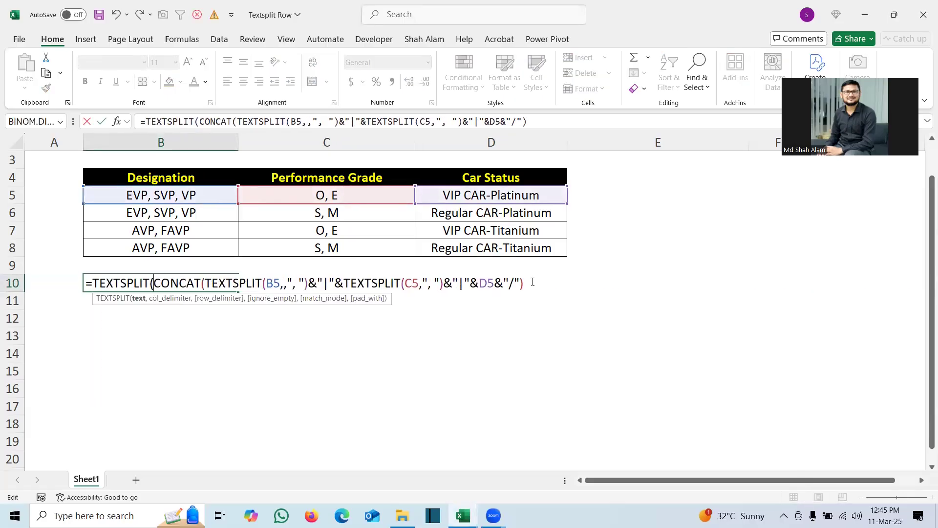
type(",\"|\",")
type("/\")")
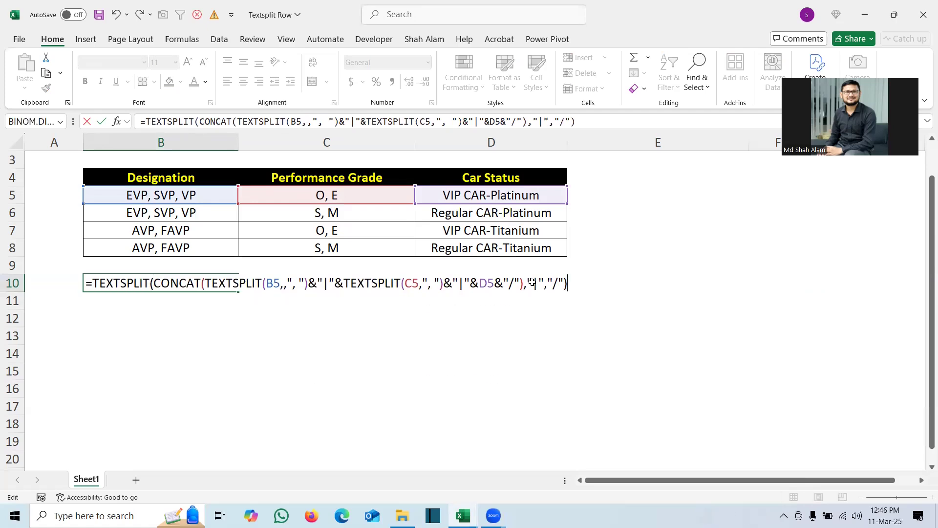
key("Return")
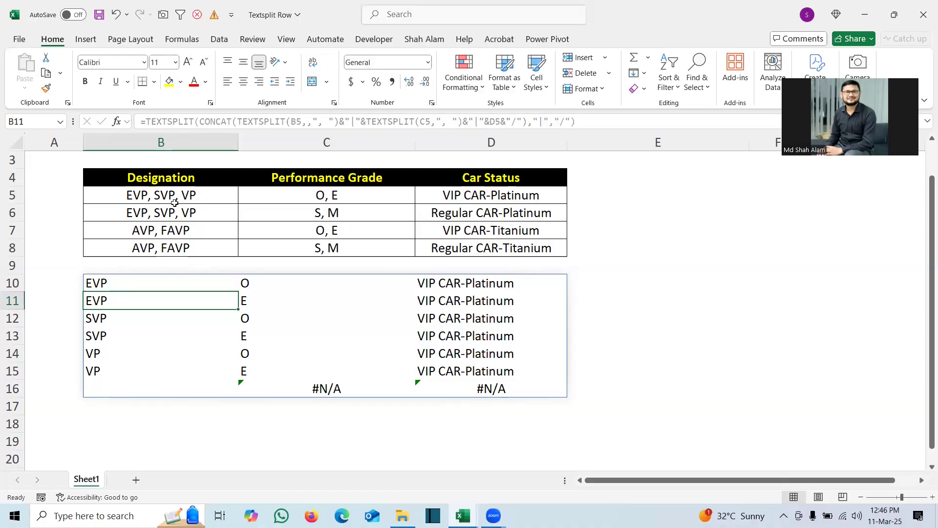
Step: Insert MAP inside the outer CONCAT of the B10 formula, with B5:B8, C5:C8 and D5:D8 as its arrays
double_click(206, 281)
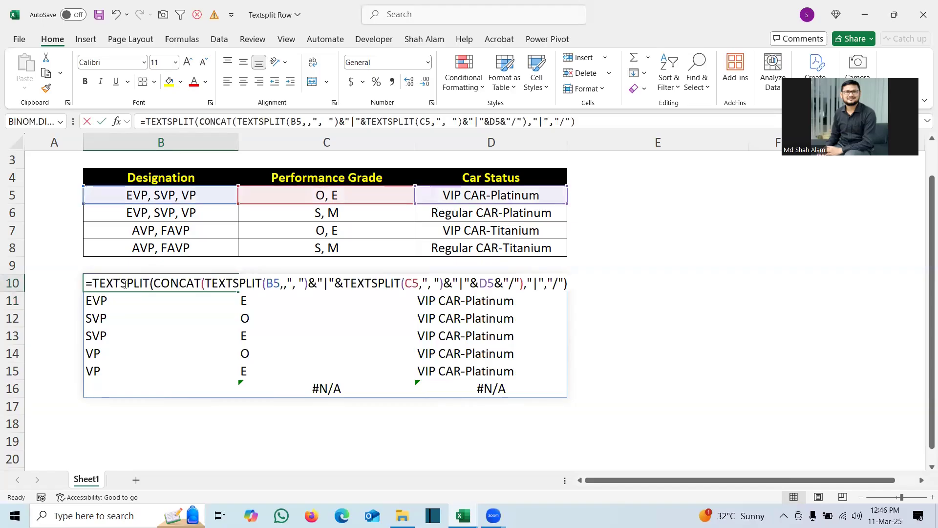
type("MAP(")
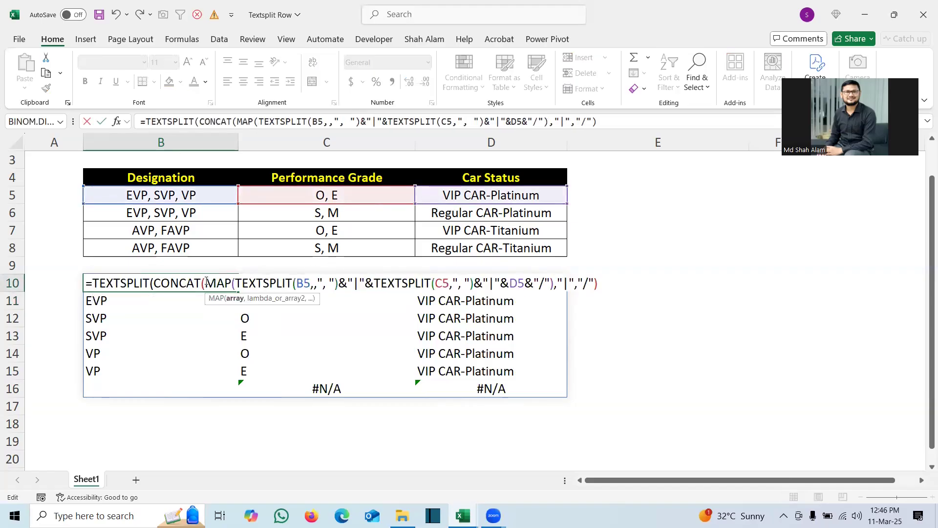
left_click(187, 194)
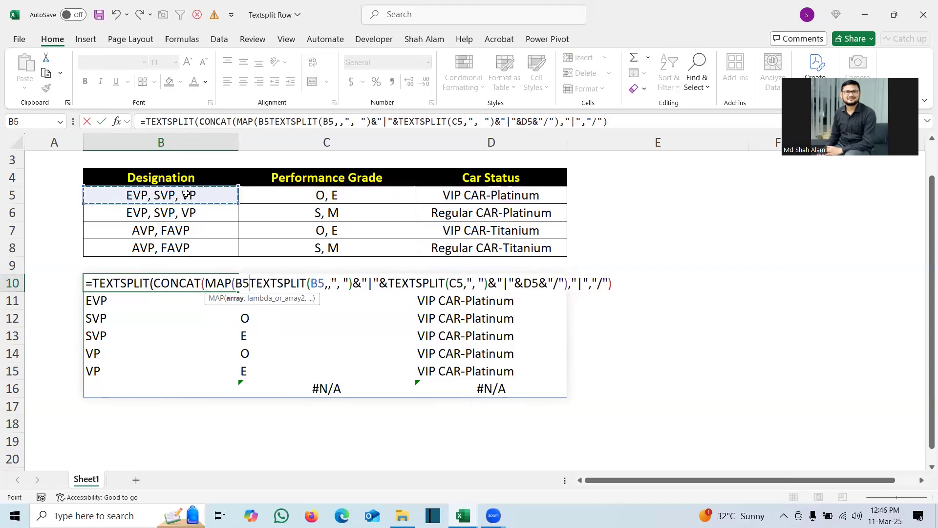
left_click(180, 244, "shift")
type(",")
left_click(318, 195)
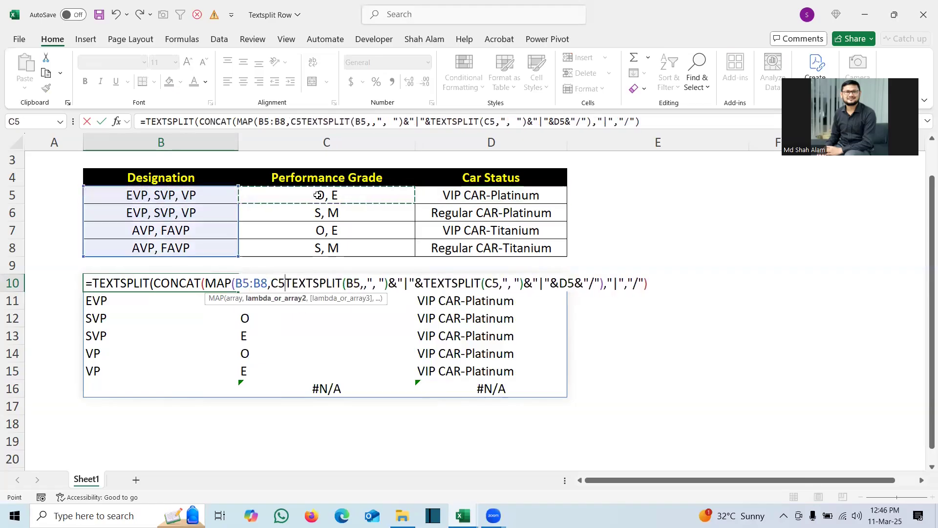
left_click(317, 248, "shift")
type(",")
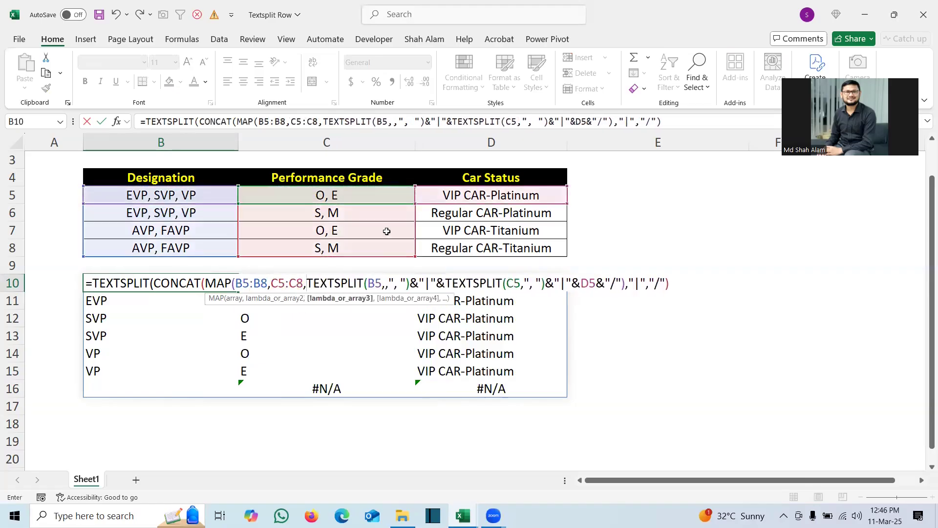
left_click(459, 195)
left_click(456, 245, "shift")
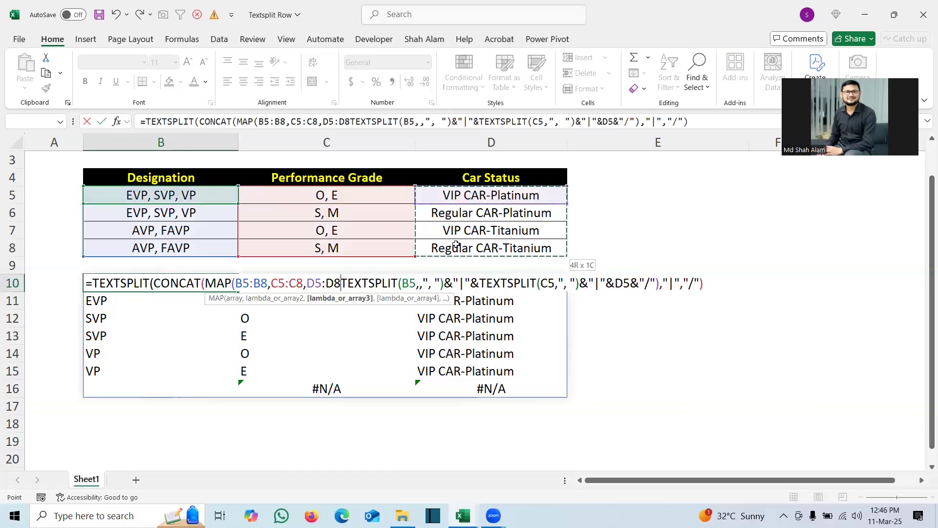
Step: Add a LAMBDA with parameters x, y and z after the MAP arrays, ahead of the inner TEXTSPLIT calculation
type(",Lam")
key("Tab")
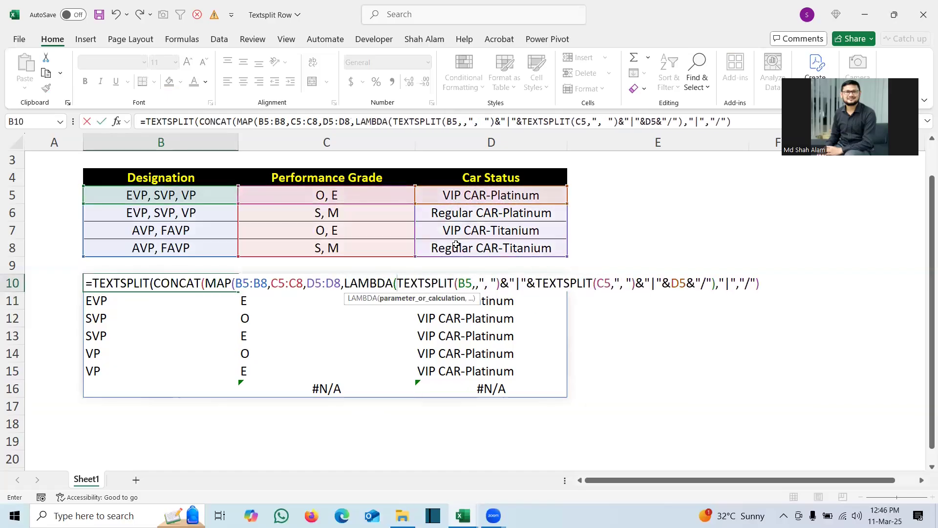
type("x,")
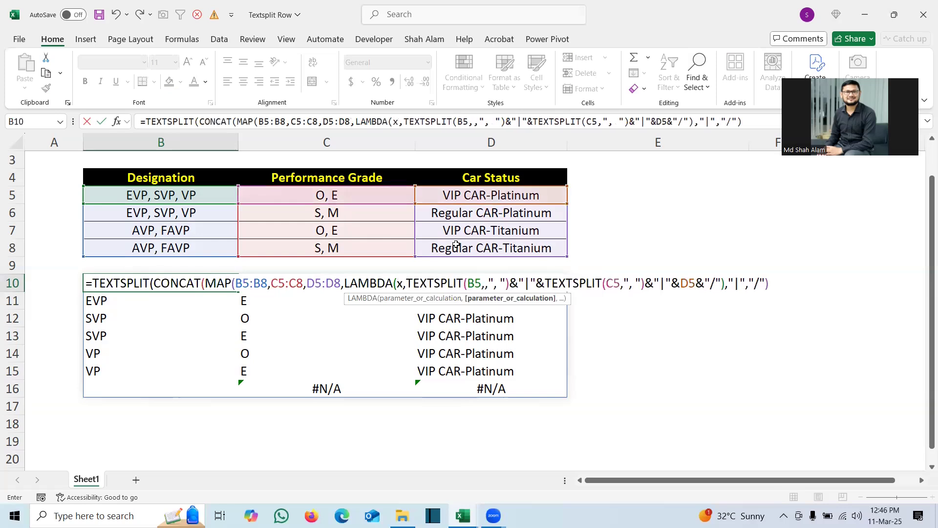
type("y")
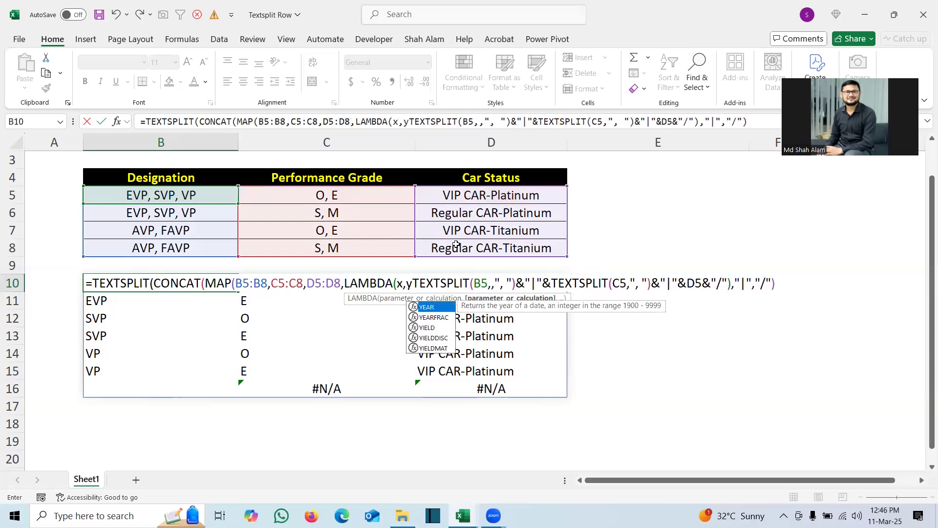
type(",")
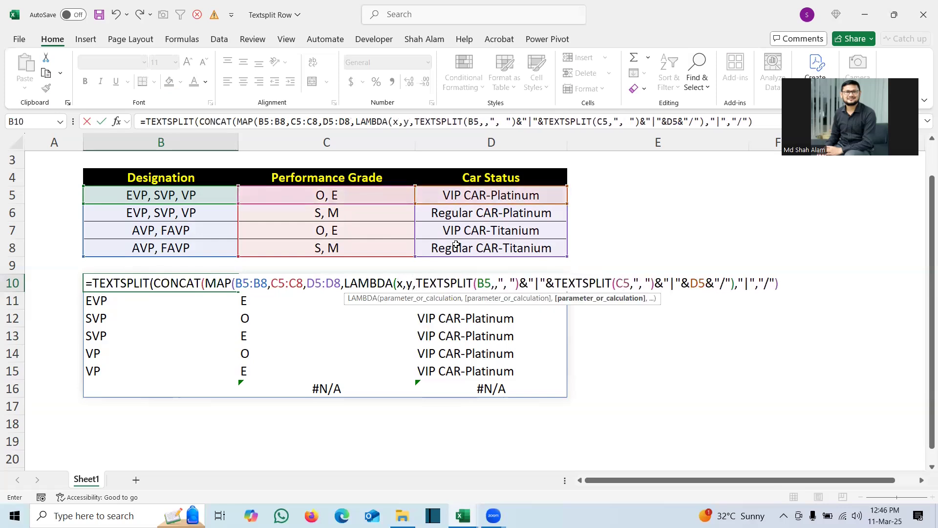
type("z")
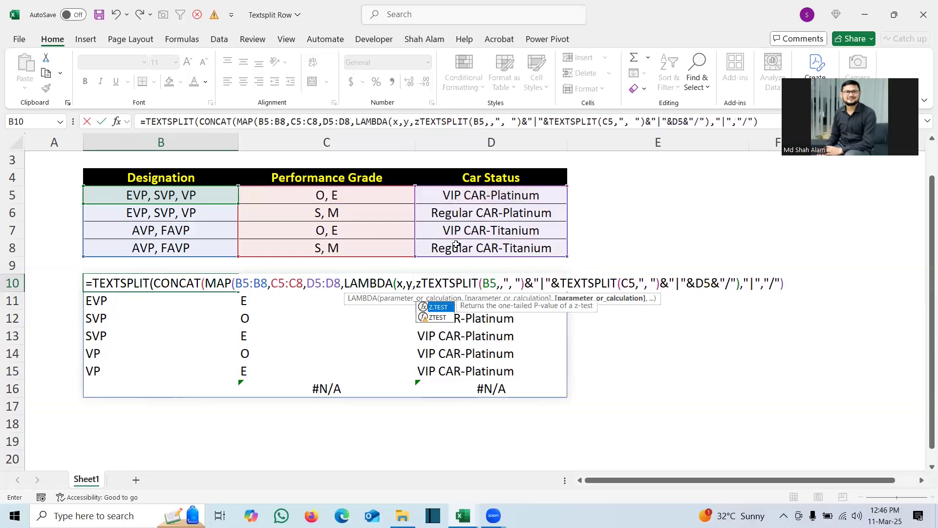
type(",")
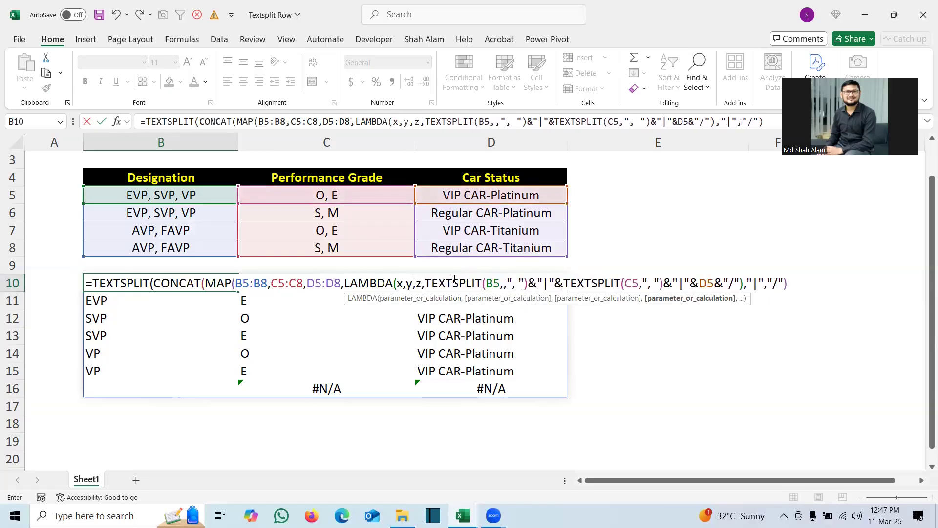
Step: Replace the B5, C5 and D5 references in the LAMBDA calculation with x, y and z
left_click(499, 284)
key("BackSpace")
key("BackSpace")
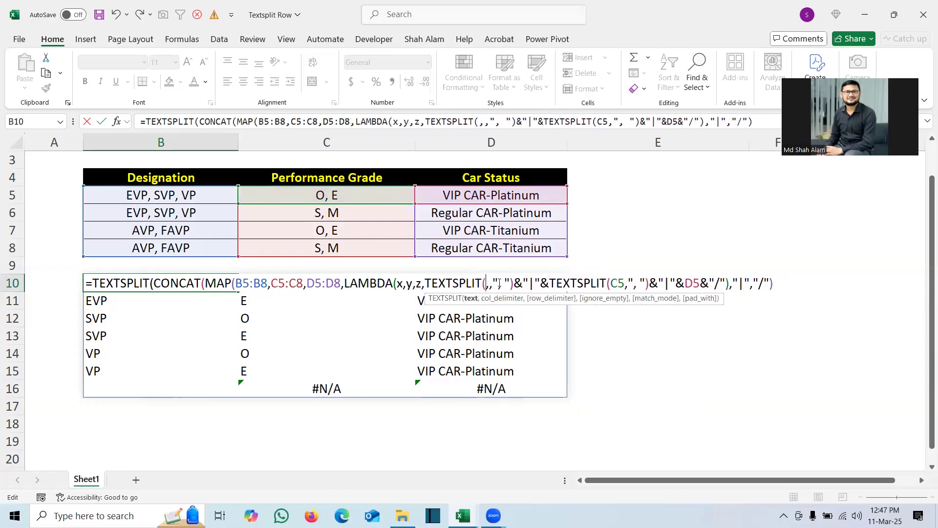
type("x")
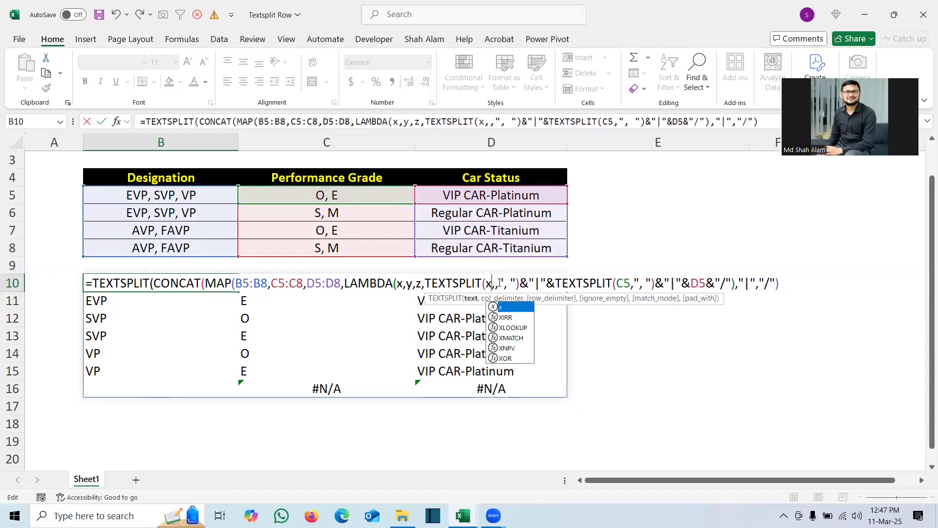
left_click(631, 284)
key("BackSpace")
key("BackSpace")
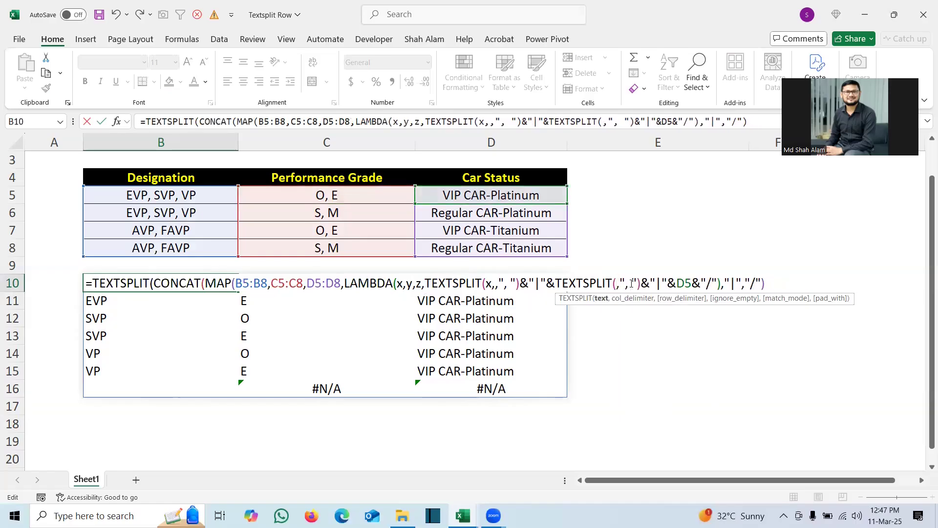
type("y")
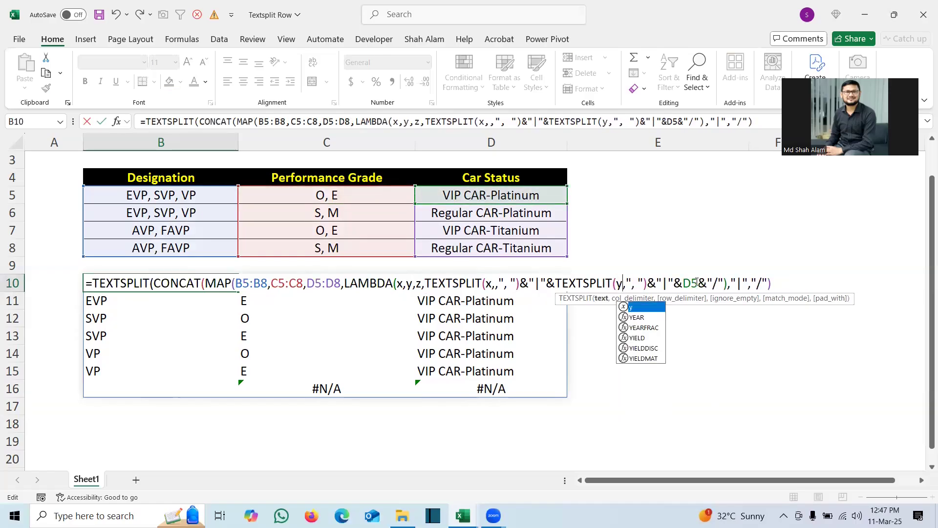
left_click(697, 283)
key("BackSpace")
key("BackSpace")
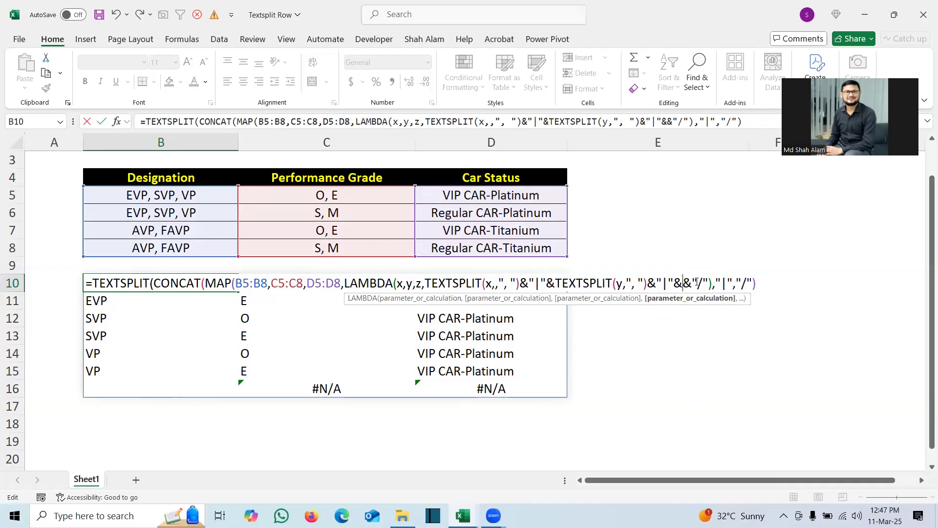
type("z")
Step: Close the LAMBDA and MAP functions after &"/" and enter the formula in B10
left_click(768, 283)
left_click(719, 284)
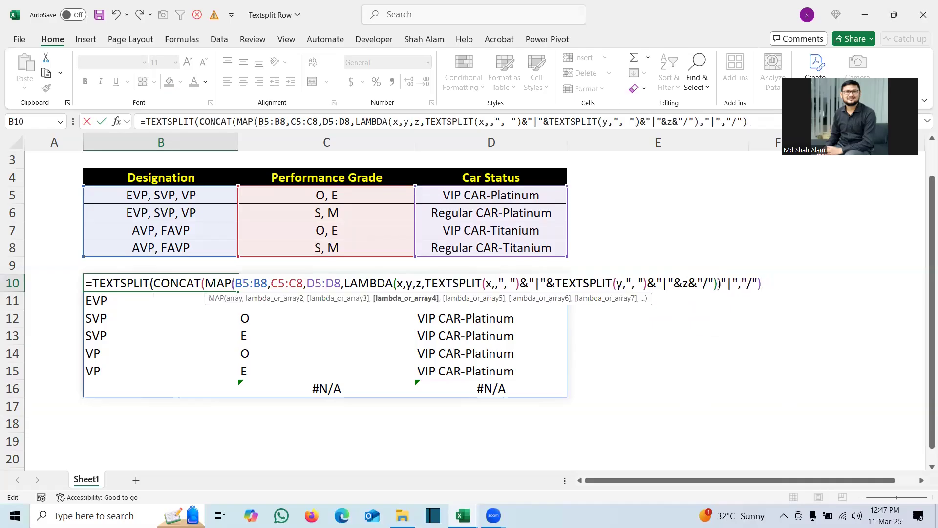
type("))")
key("Return")
Step: Wrap the LAMBDA calculation in the B10 formula in its own CONCAT to return one text string per row
left_click(198, 280)
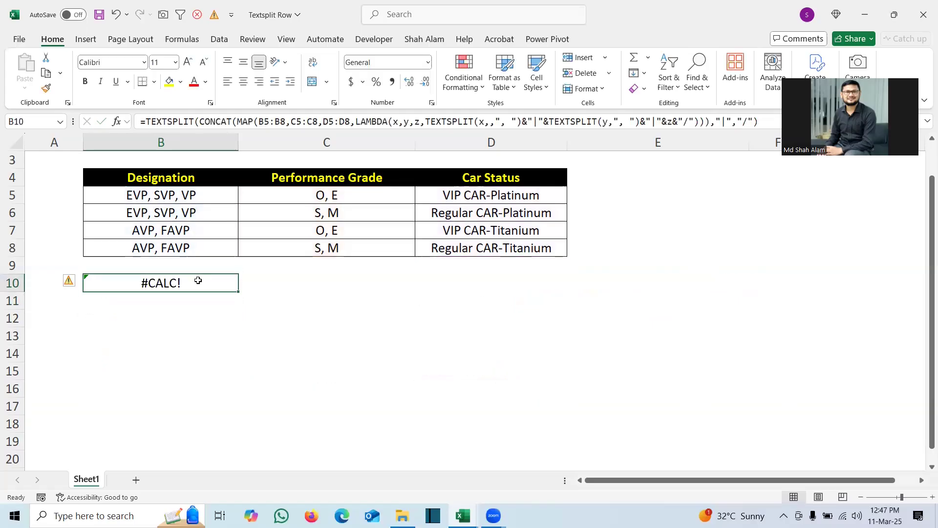
double_click(172, 283)
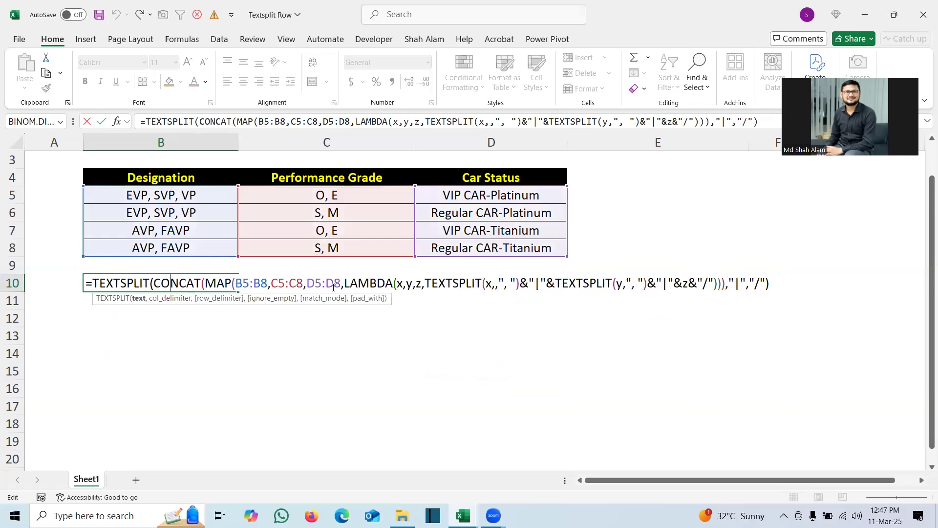
left_click(426, 284)
type("CONCAT(")
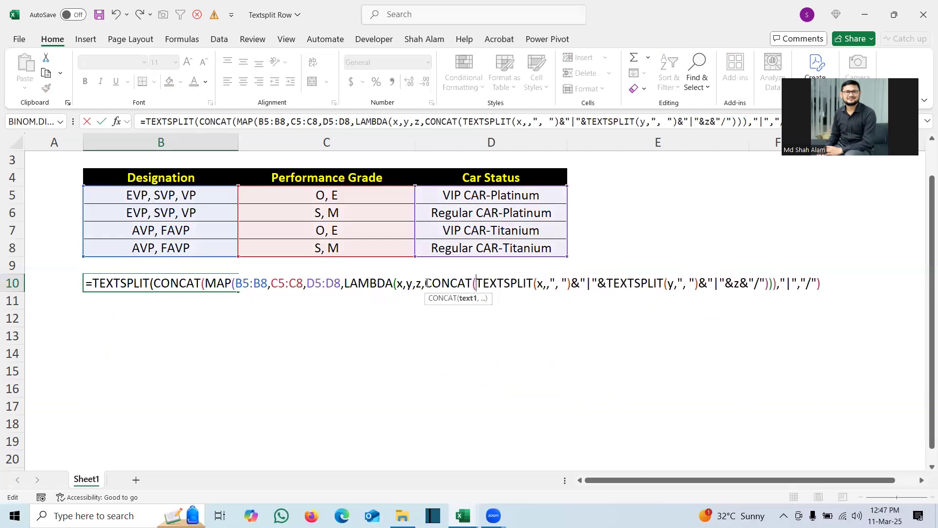
left_click(771, 283)
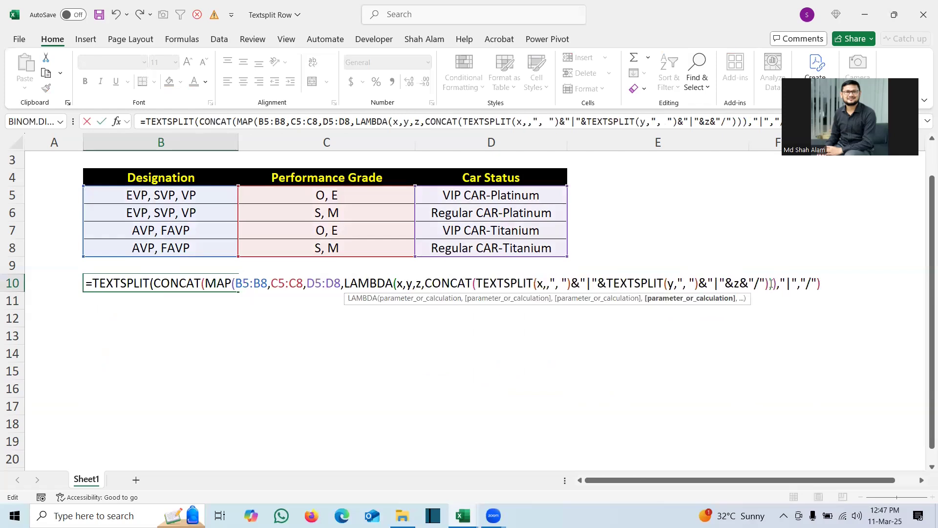
type(")")
key("Return")
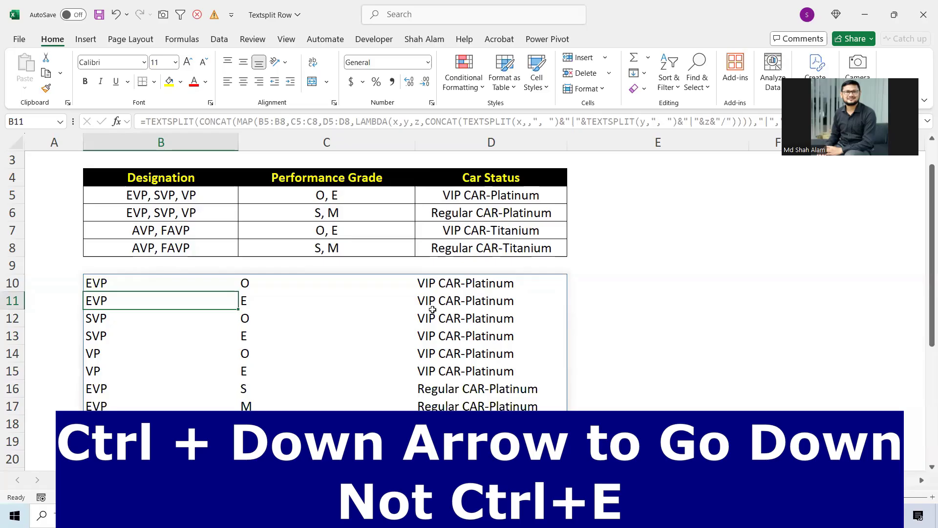
Step: Wrap the whole B10 formula in DROP with -1 rows to remove the last row, and check the end of the list
key("ctrl+Down")
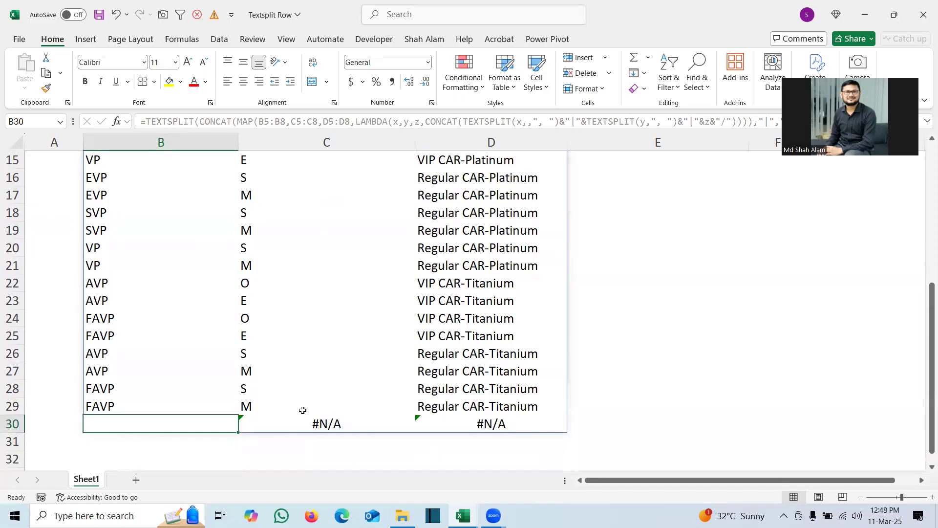
key("ctrl+Up")
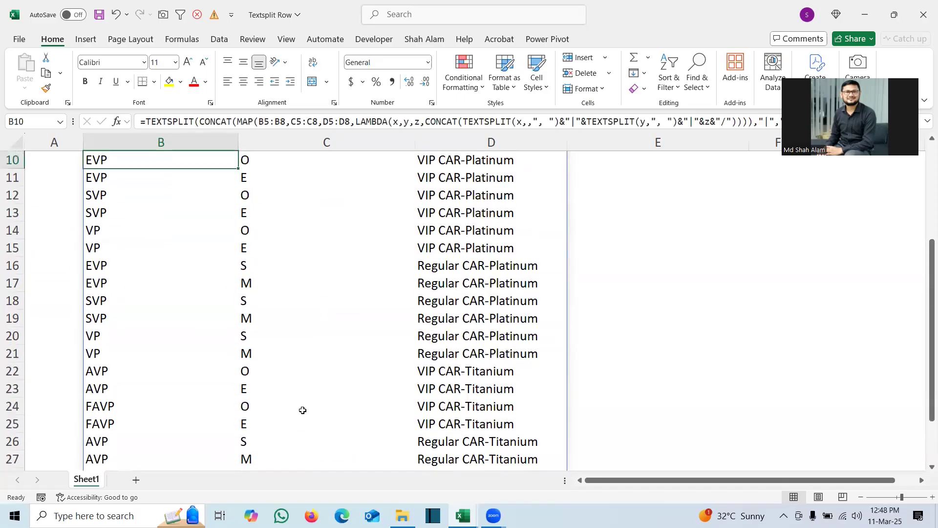
scroll(302, 410, "up", 1)
double_click(100, 189)
type("DROP(")
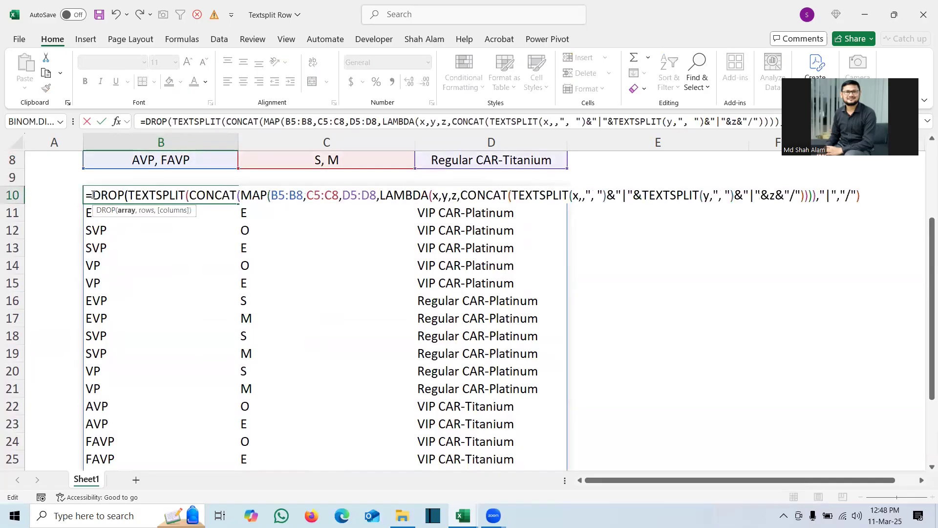
left_click(861, 198)
type(",")
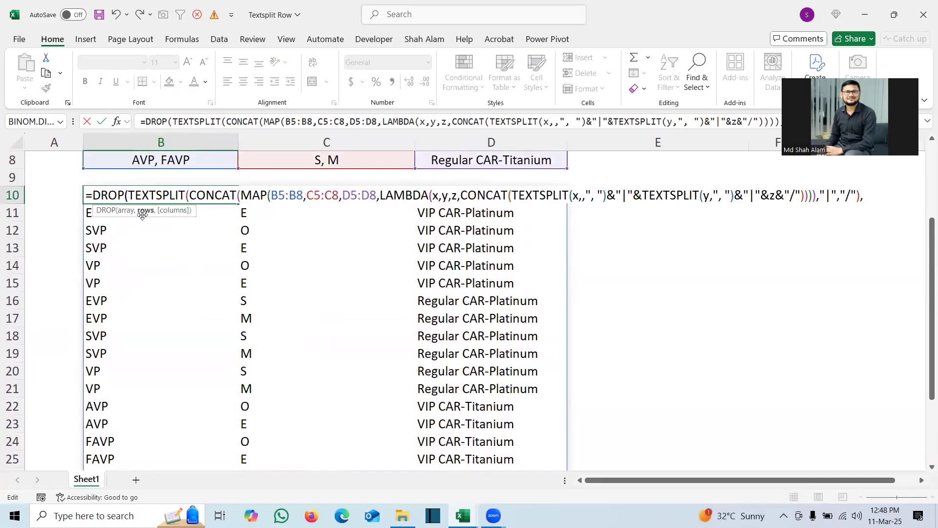
type("-1")
key("Return")
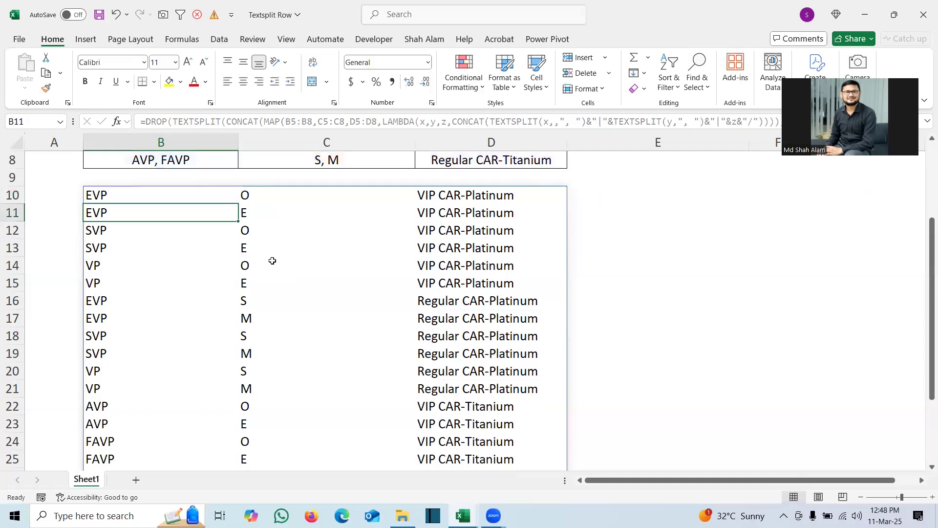
key("ctrl+Down")
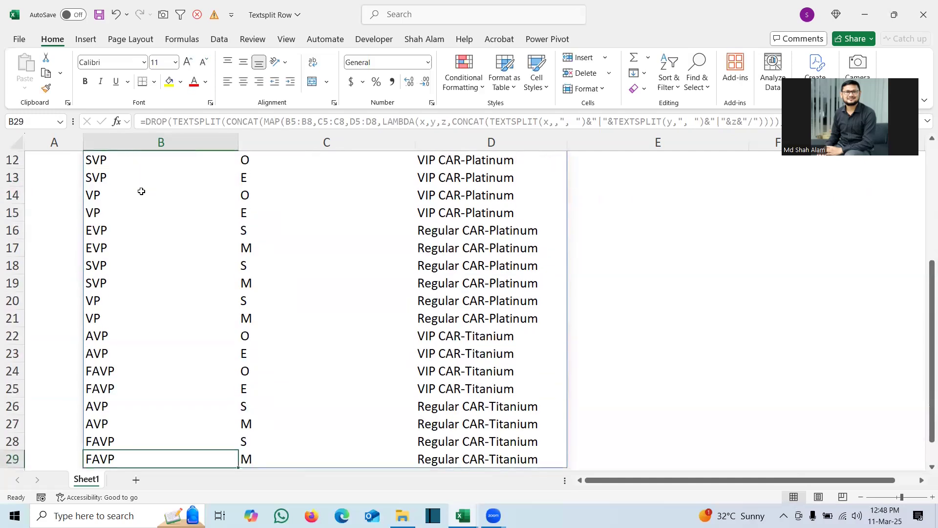